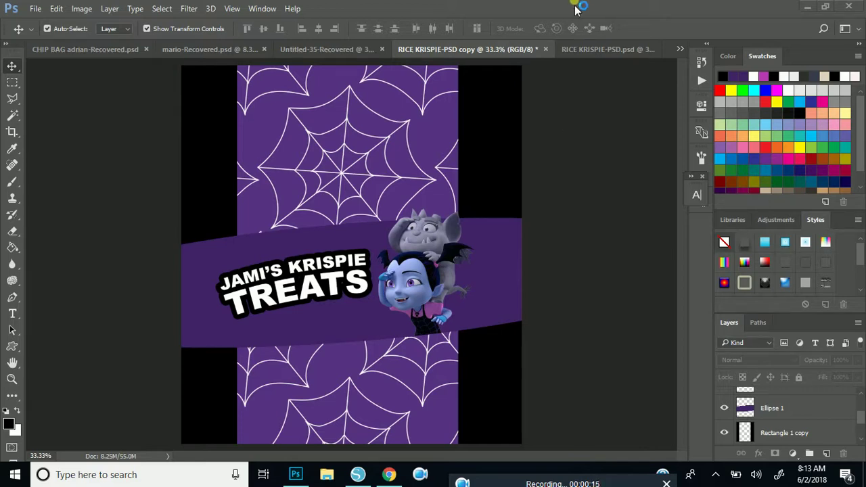
Step: Switch to the RICE KRISPIE-PSD.psd document and delete the RICE KRISPIES TREATS logo and the net weight text
click(574, 55)
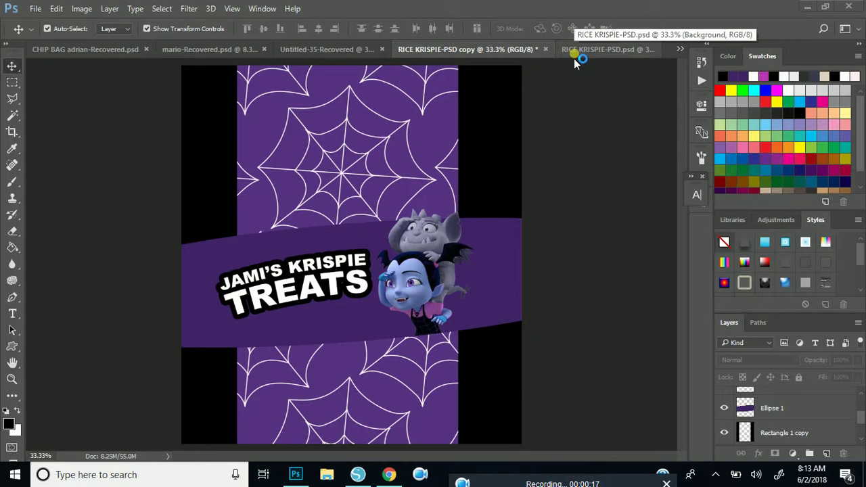
click(574, 58)
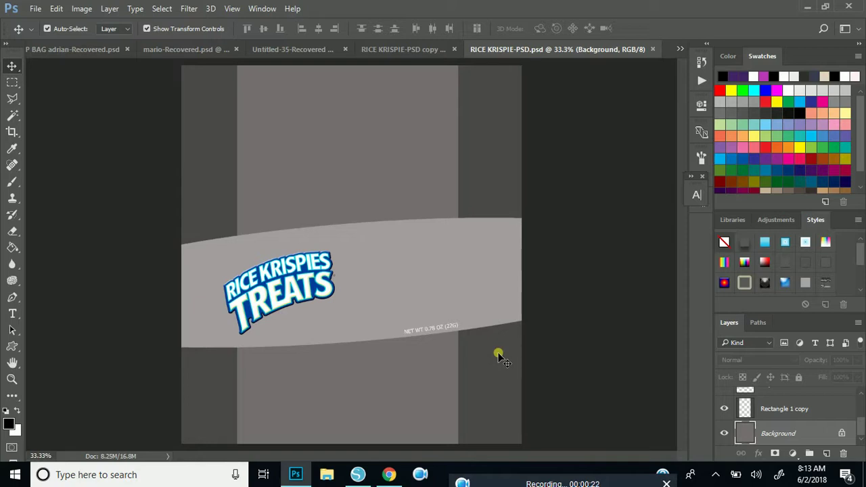
click(281, 284)
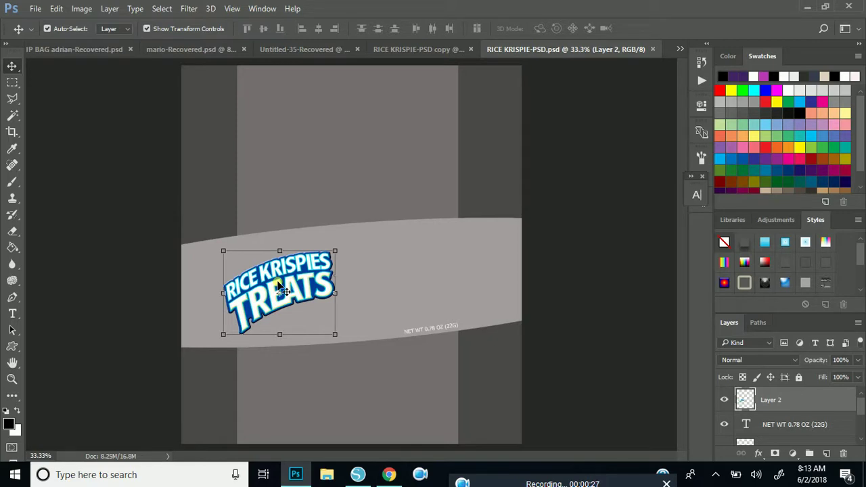
key(Delete)
key(Delete)
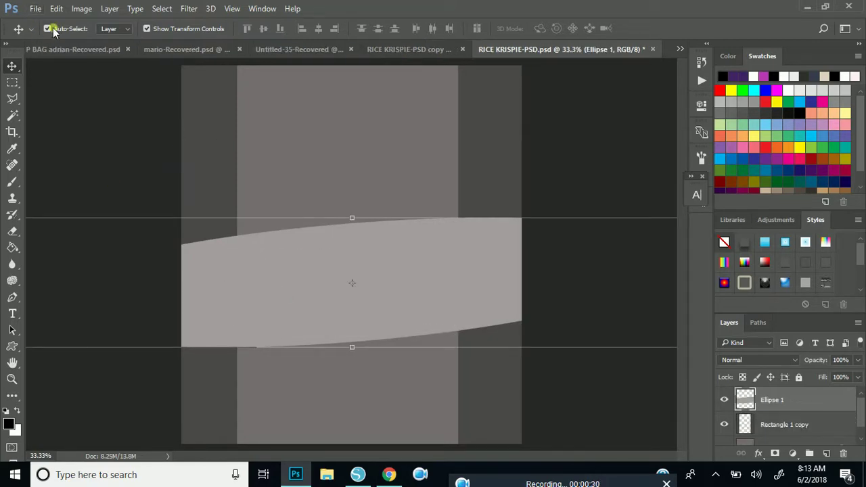
click(196, 138)
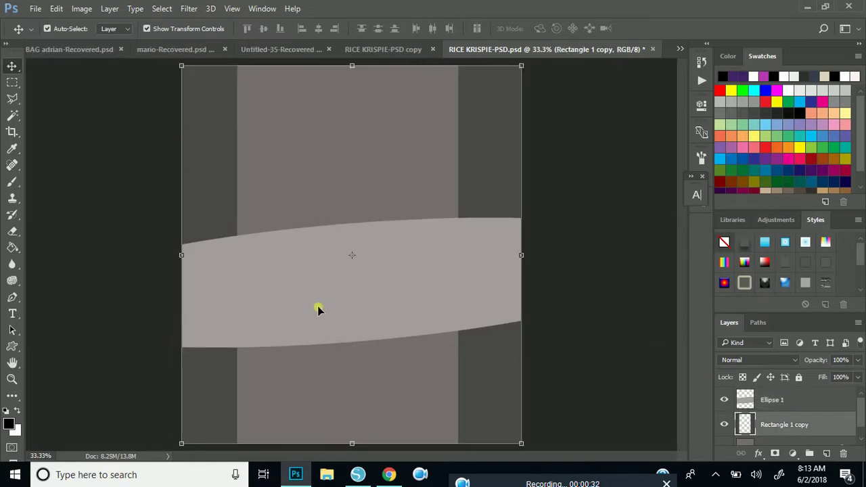
click(317, 305)
click(347, 150)
click(561, 433)
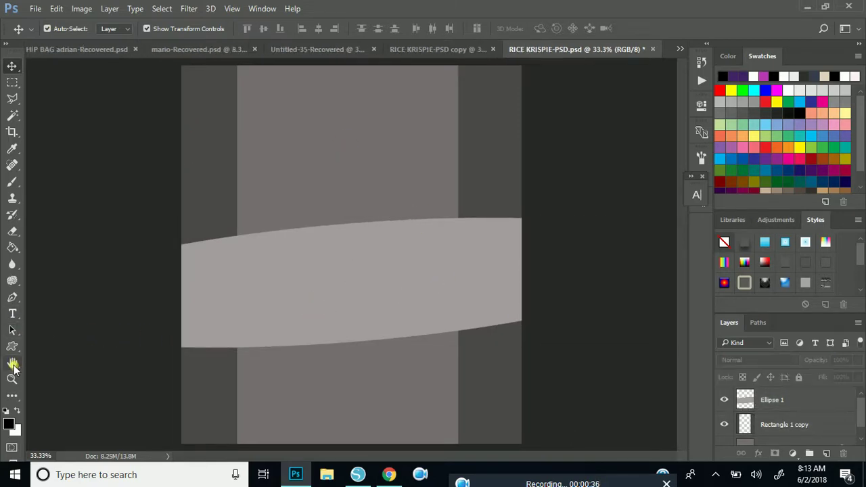
Step: Fill both side strips of the Rectangle 1 copy layer with black using the Paint Bucket
click(197, 176)
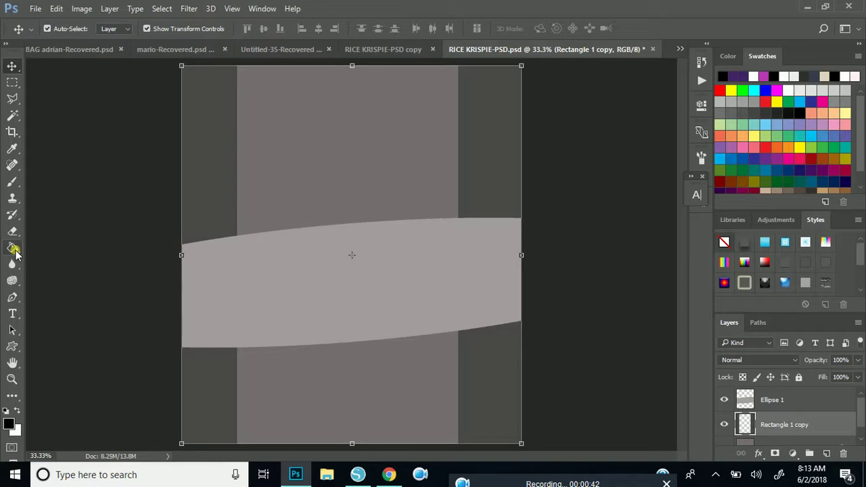
click(14, 249)
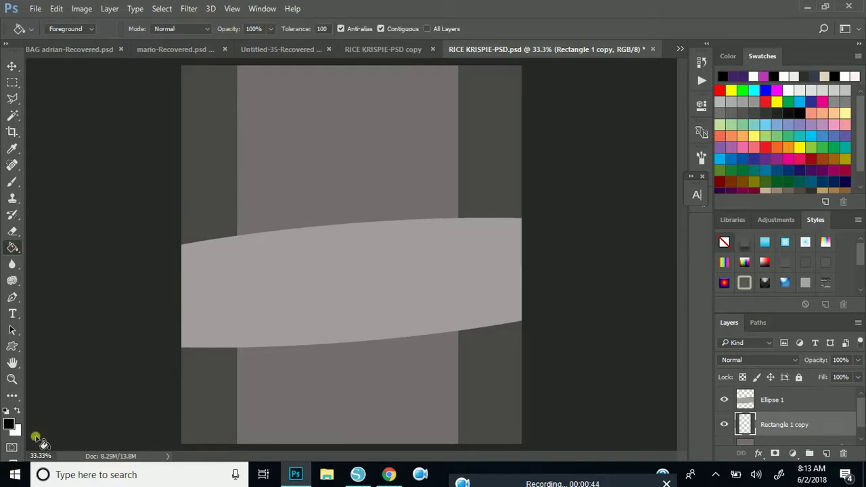
click(210, 214)
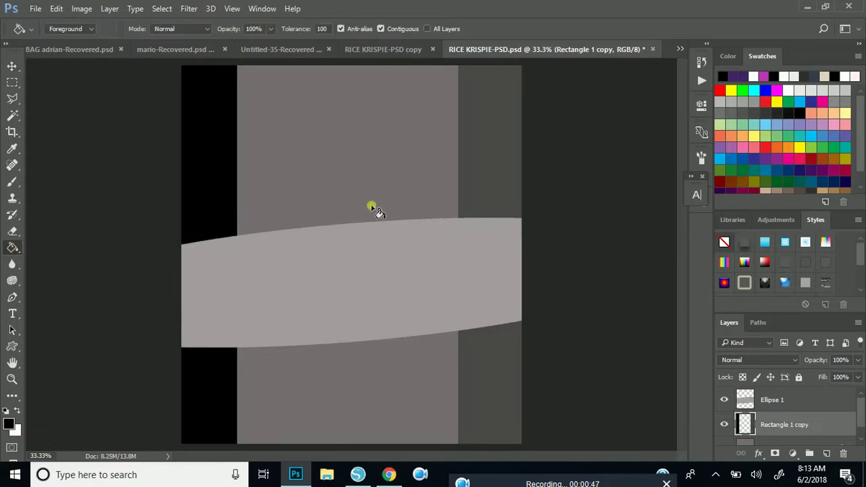
click(497, 188)
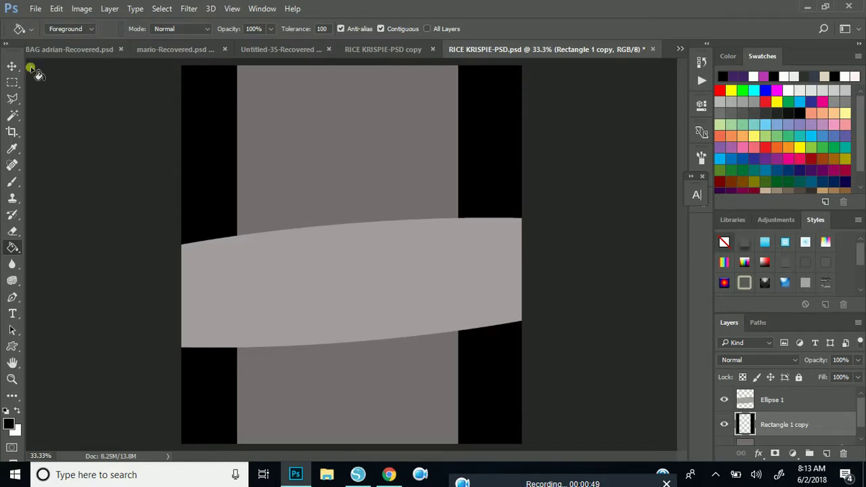
Step: Select the Ellipse 1 layer and open the VAMPIRE PAPERS-12 image from the chip bag class folder
click(11, 65)
click(336, 260)
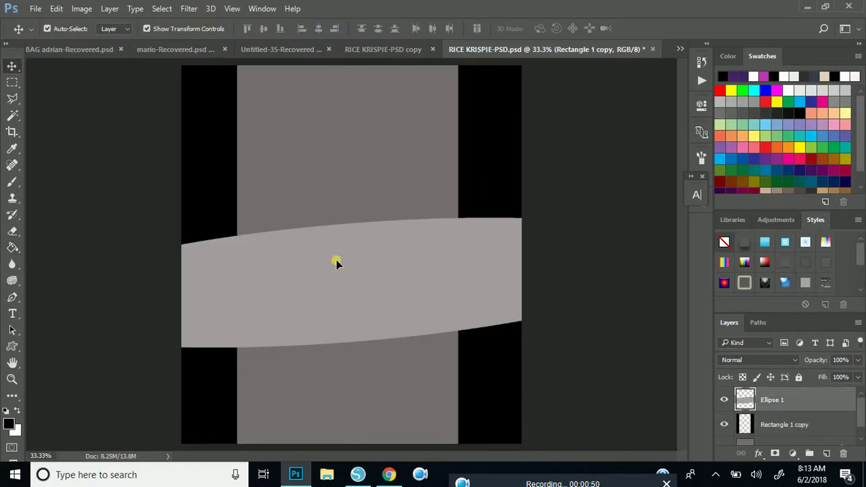
ctrl+click(346, 159)
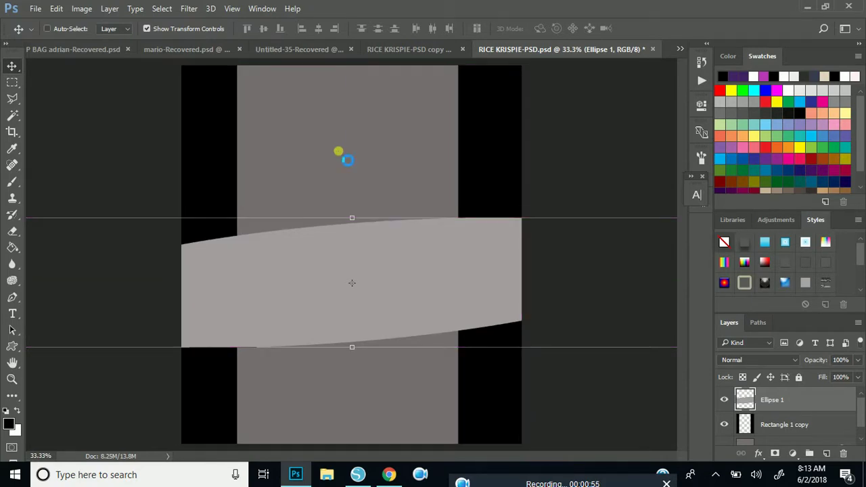
key(ctrl+o)
click(90, 191)
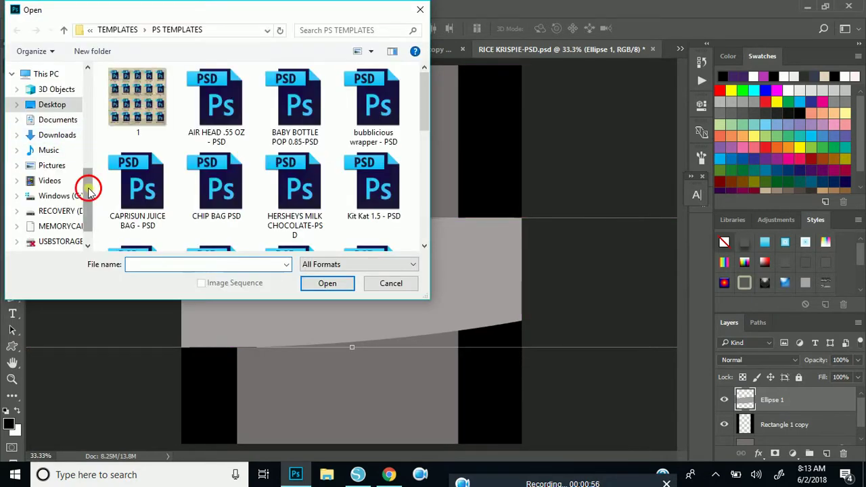
scroll(57, 176, up, 5)
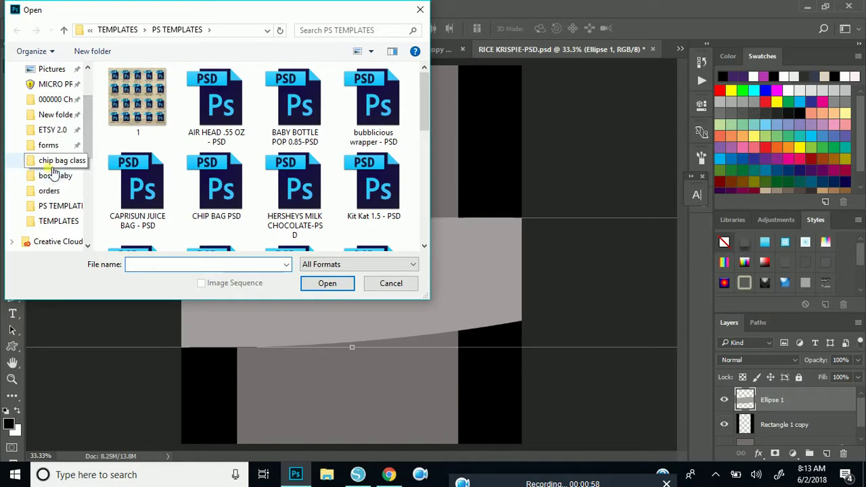
click(53, 164)
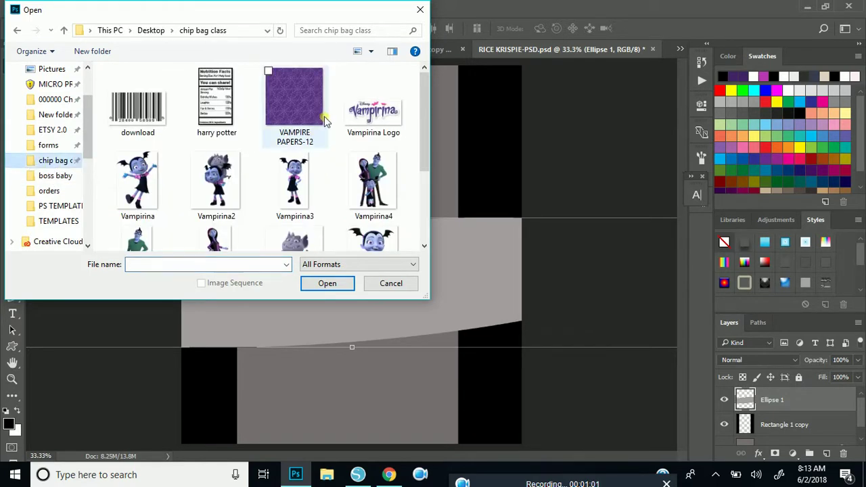
click(322, 117)
double_click(322, 116)
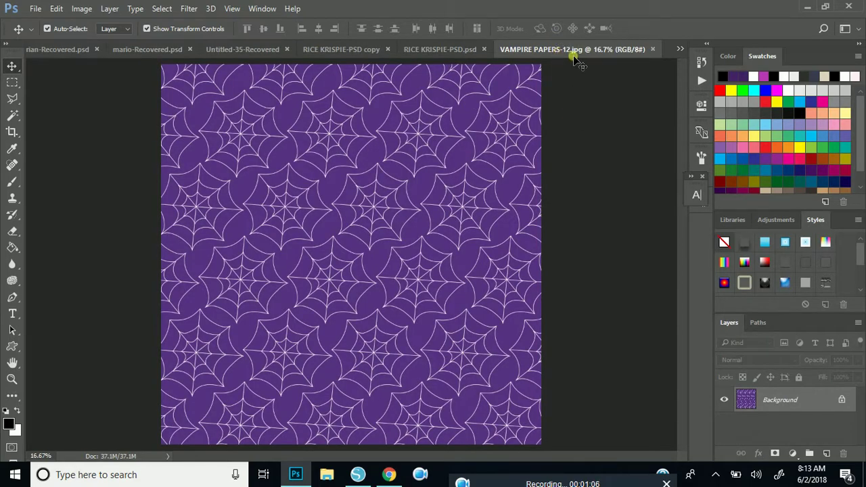
Step: Float the VAMPIRE PAPERS-12 image, copy its spider-web pattern into RICE KRISPIE-PSD.psd, and close the source image
mouse_move(574, 52)
mouse_down()
mouse_move(584, 86)
mouse_move(559, 54)
mouse_up()
click(573, 111)
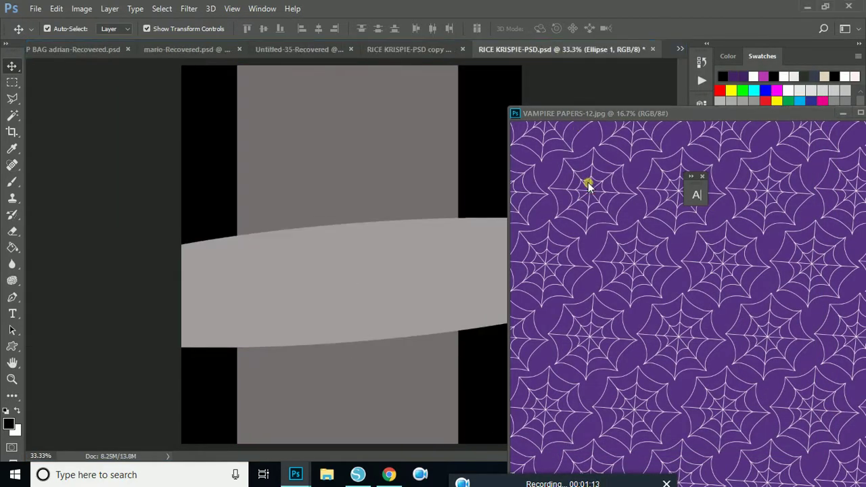
click(369, 192)
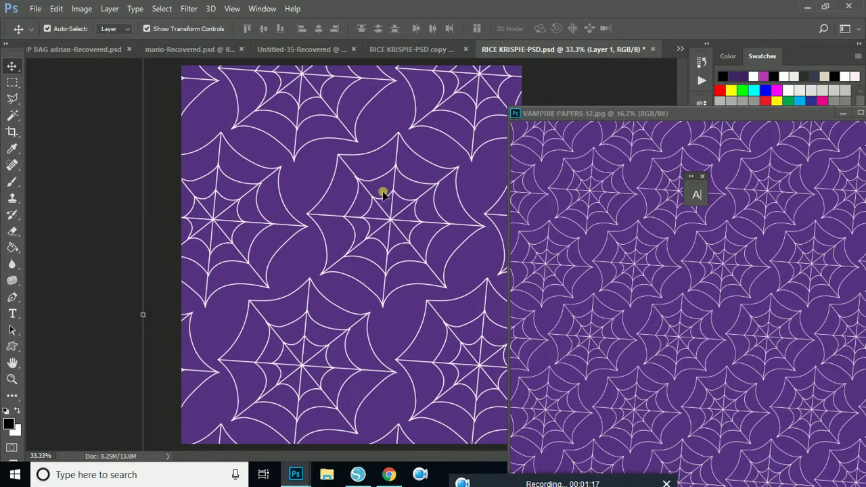
drag(683, 112, 428, 113)
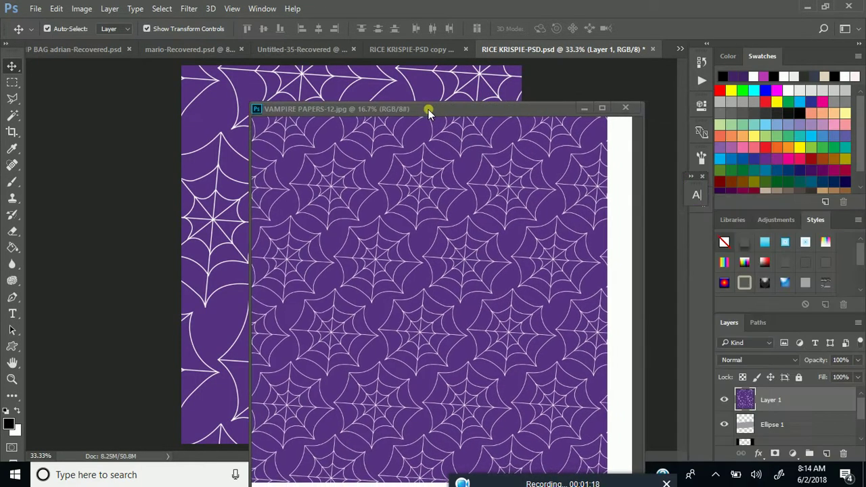
click(625, 107)
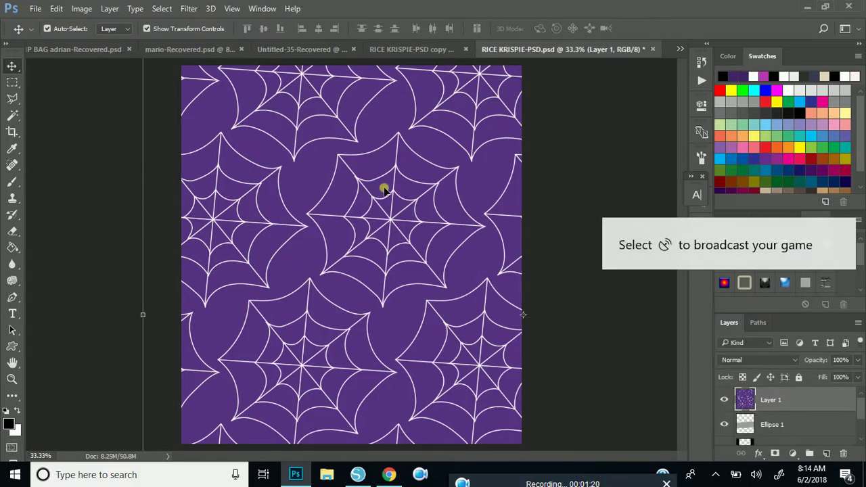
Step: Shift the spider-web pattern slightly up and left and place its layer beneath Rectangle 1 copy
drag(383, 187, 371, 164)
drag(799, 413, 752, 440)
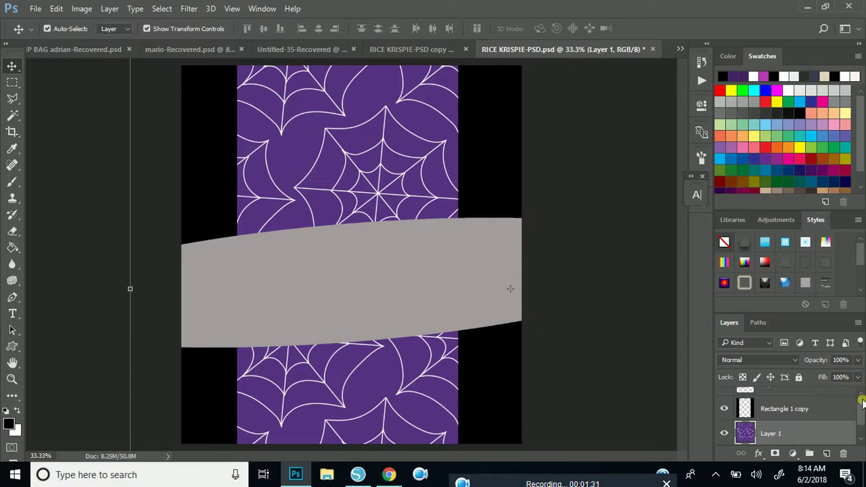
Step: Fill the Ellipse 1 band with dark purple 482670, a darker shade of the sampled pattern background
drag(860, 413, 861, 403)
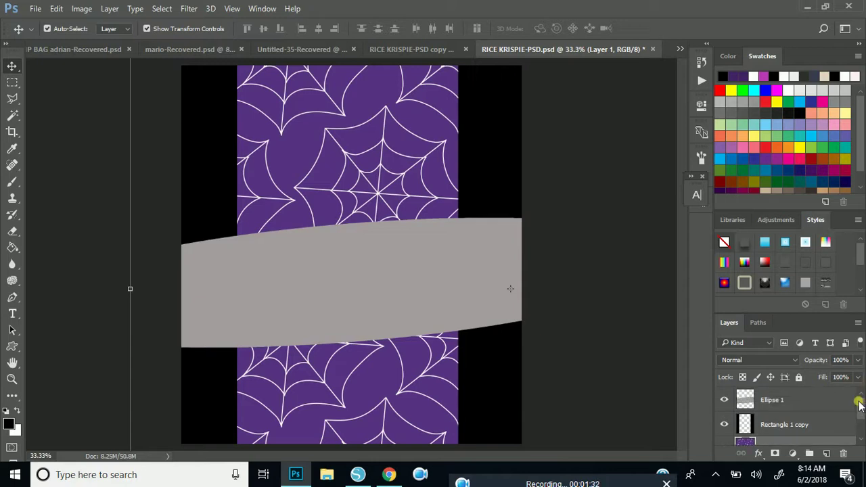
click(791, 399)
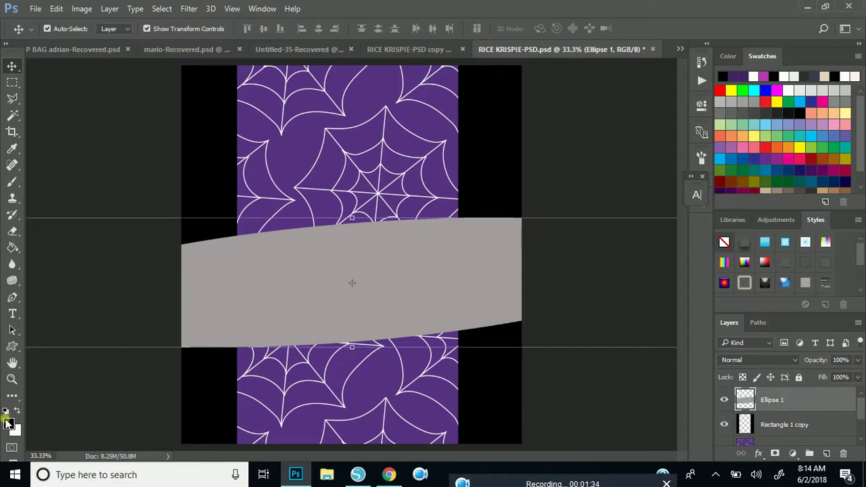
click(8, 422)
click(280, 149)
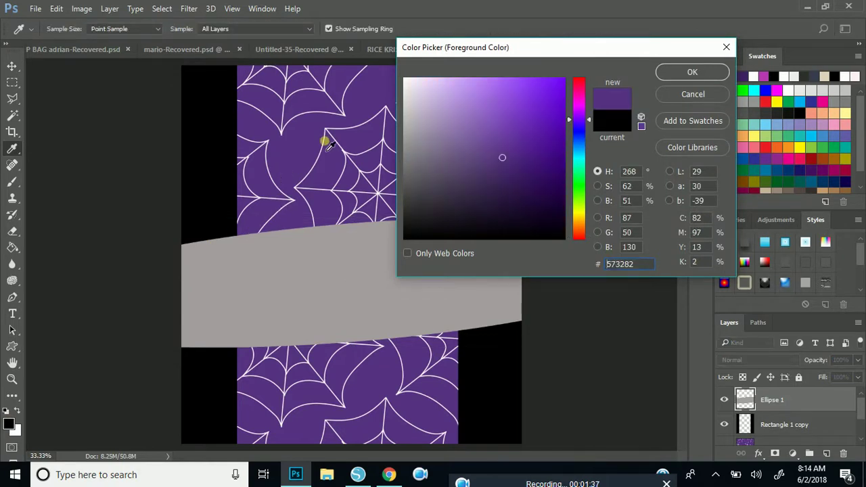
click(510, 168)
click(694, 72)
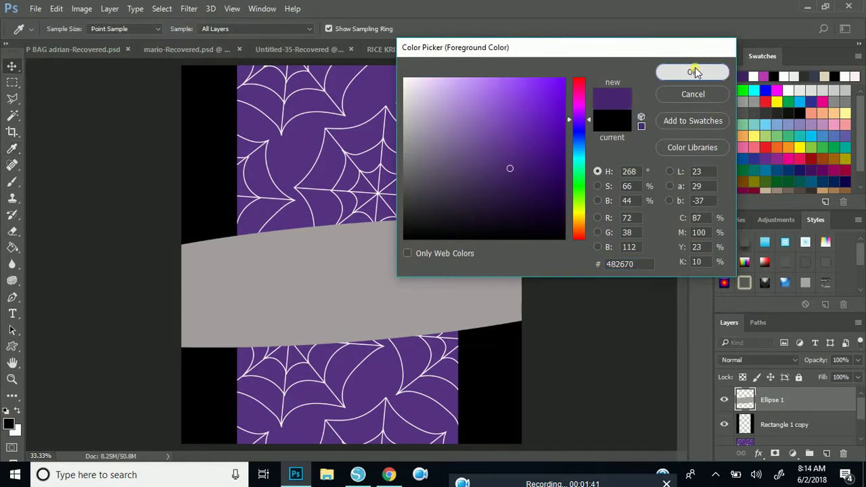
click(12, 246)
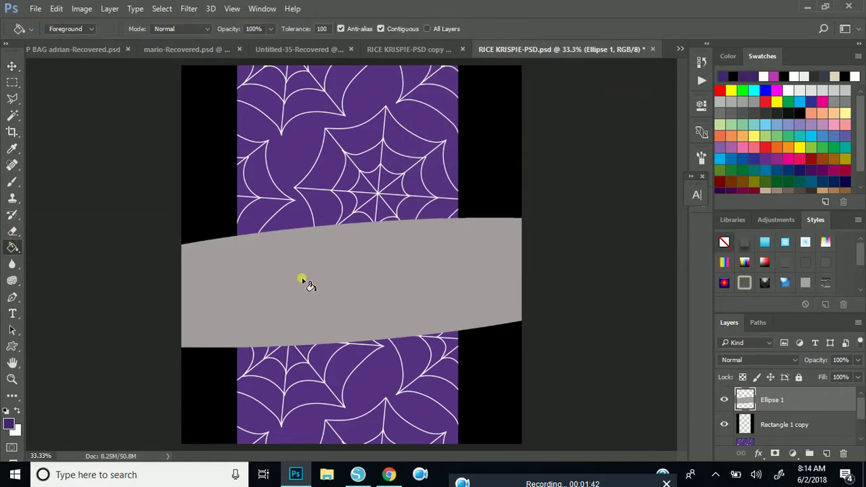
click(304, 282)
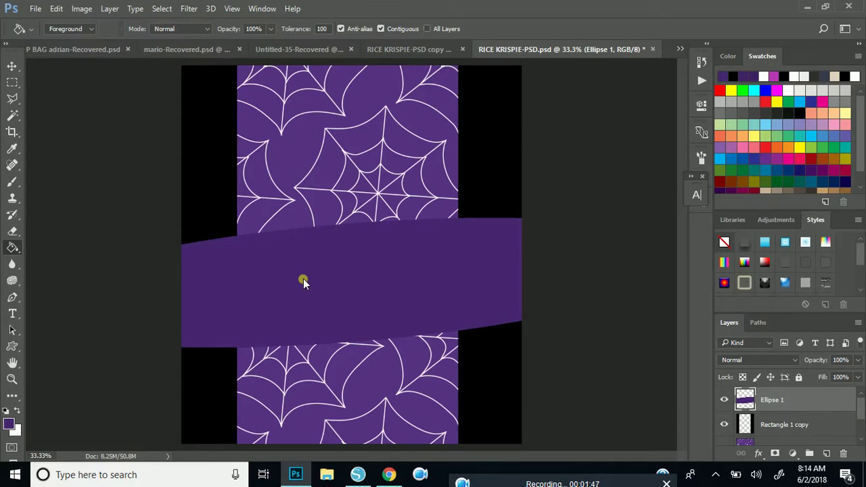
click(12, 66)
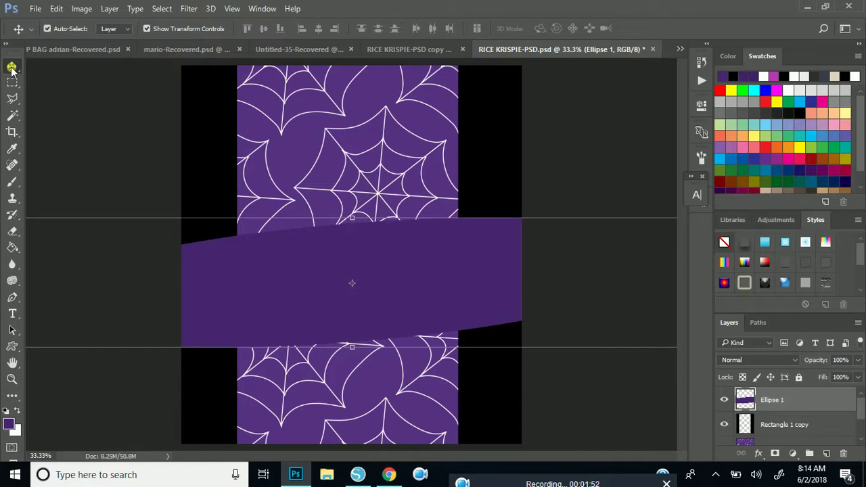
Step: Start a text layer on the purple band and set its text color to white (ffffff)
click(12, 313)
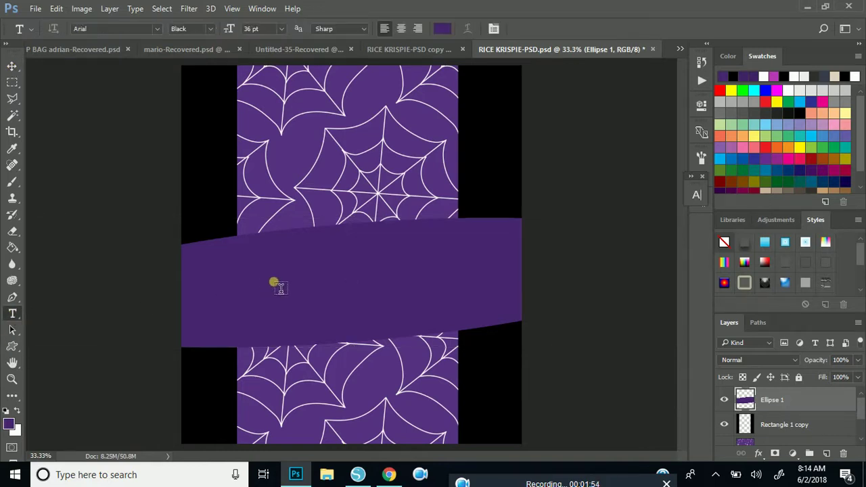
click(255, 280)
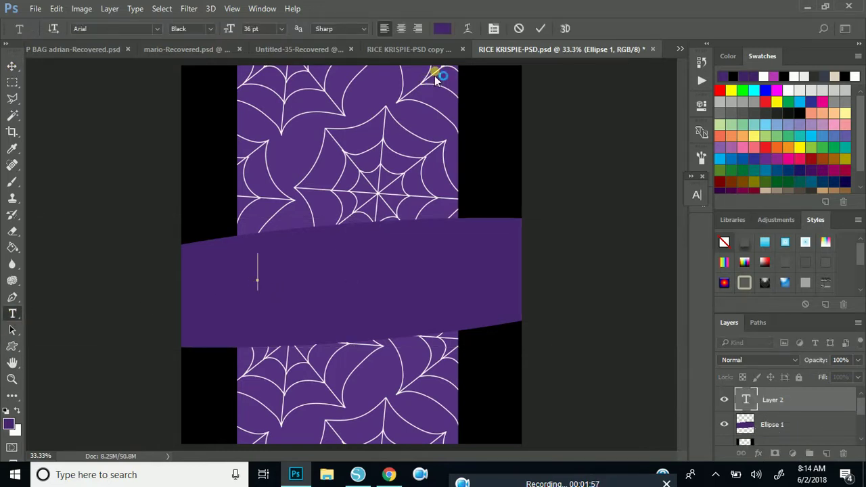
click(441, 29)
drag(480, 197, 298, 7)
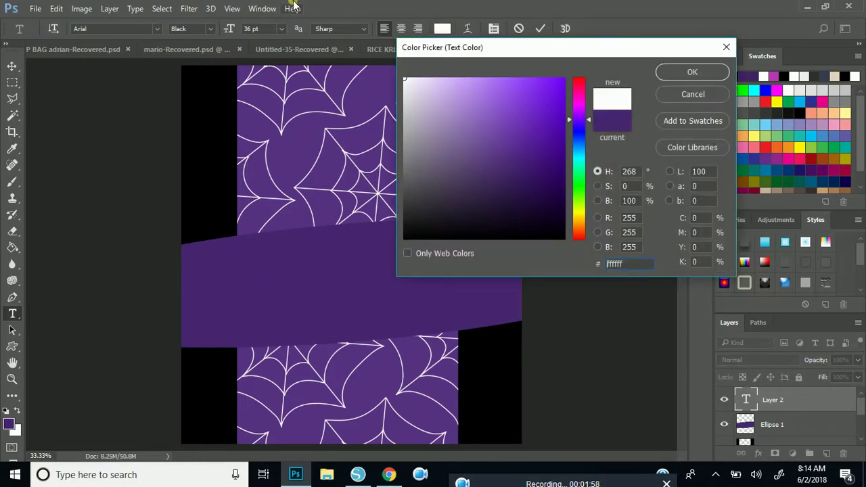
key(Return)
Step: Enter the two-line title in capitals: the recipient's first name in possessive form plus "KRISPIE", with "TREATS" on the second line
text(JA)
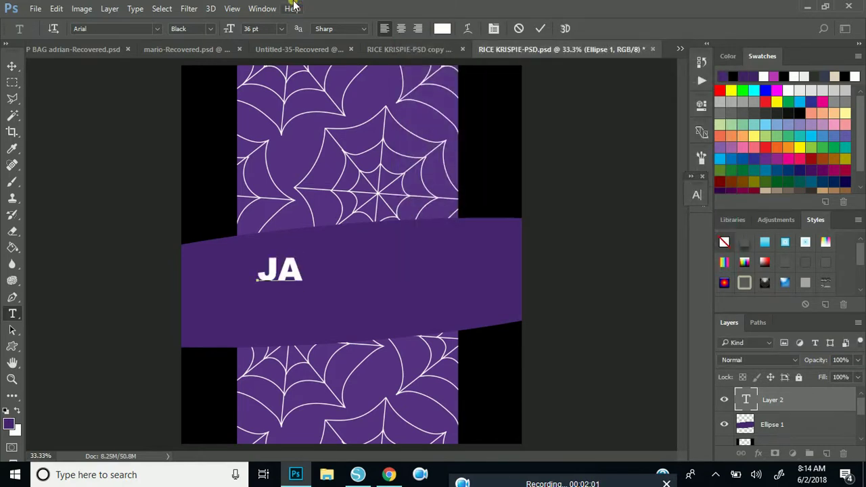
text(MI'S)
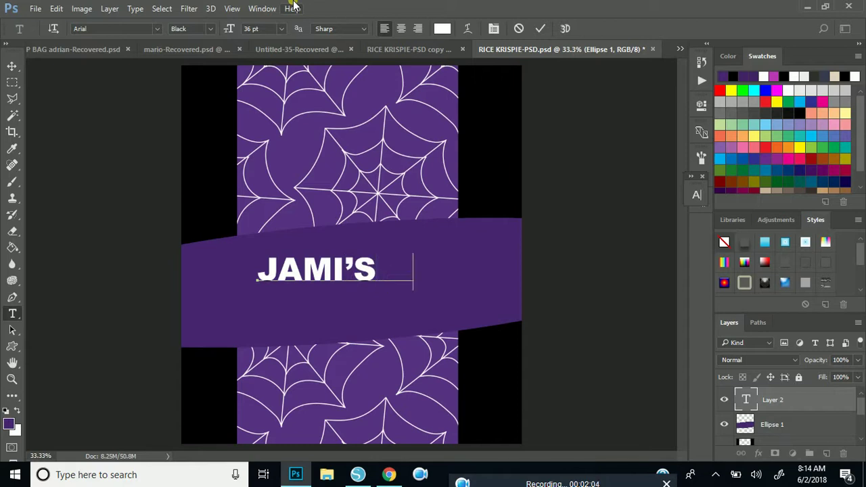
text( KRISPO)
key(BackSpace)
key(BackSpace)
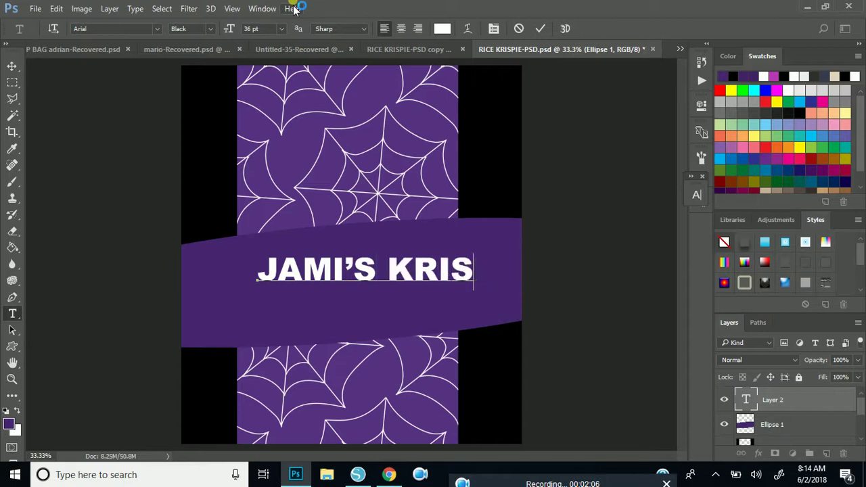
text(PIE)
key(Return)
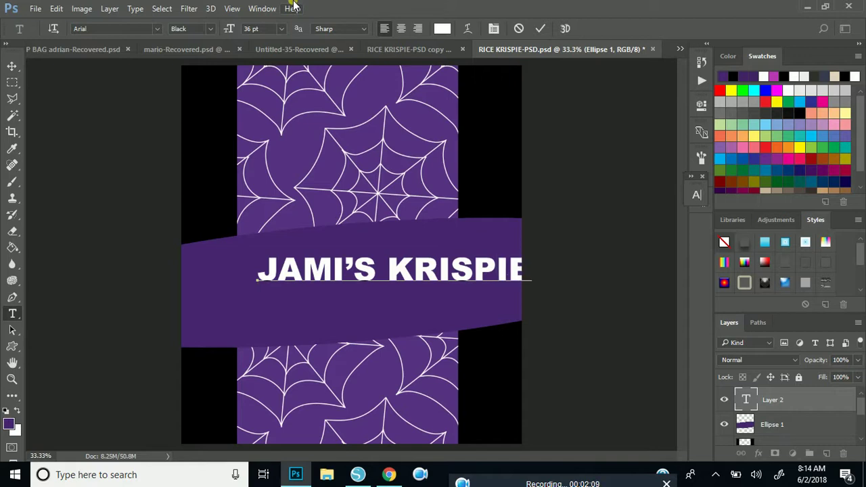
text(TREATS)
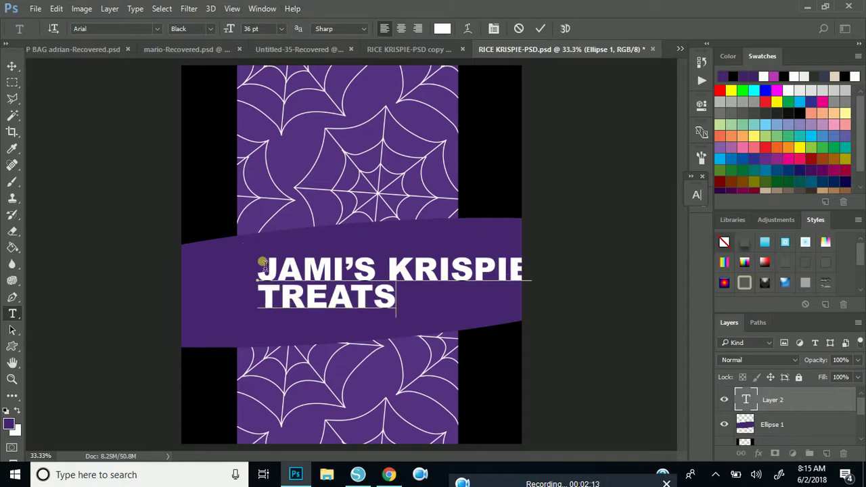
Step: Reduce the title's first line to 18 pt and commit the text
drag(259, 257, 680, 259)
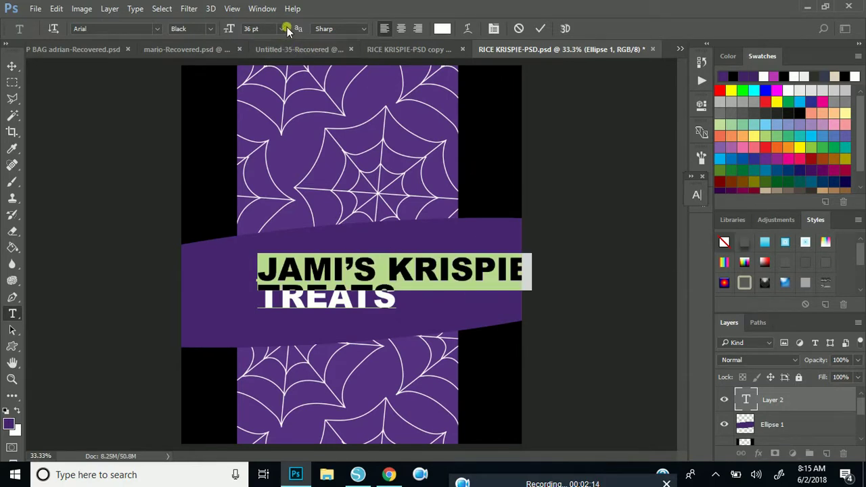
click(277, 28)
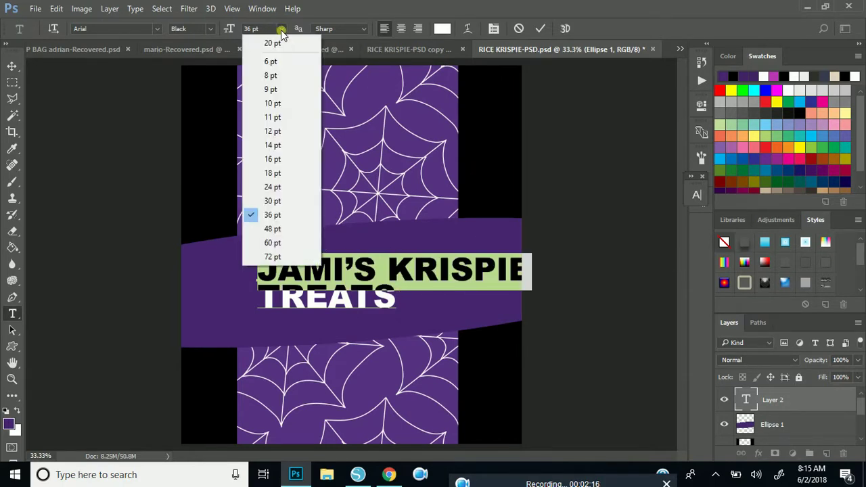
click(290, 176)
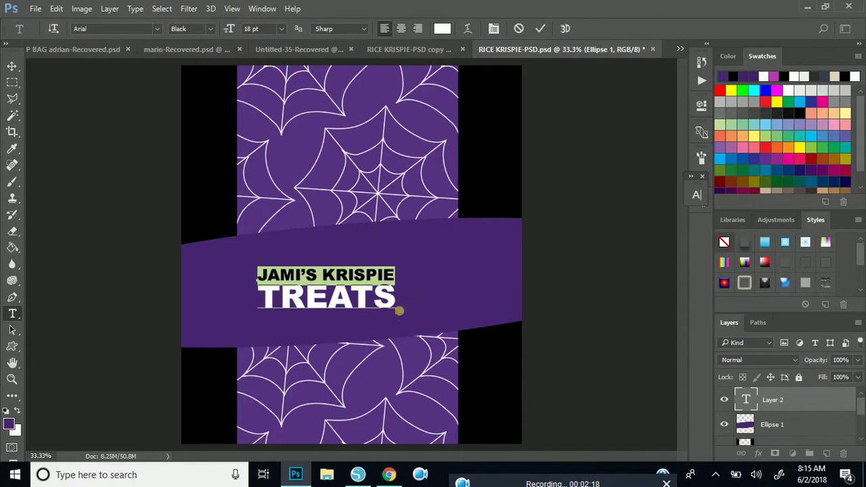
click(382, 309)
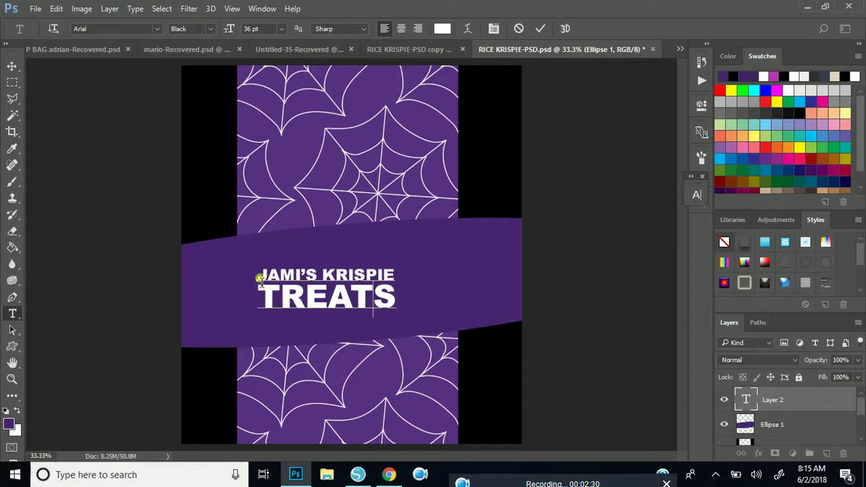
click(12, 67)
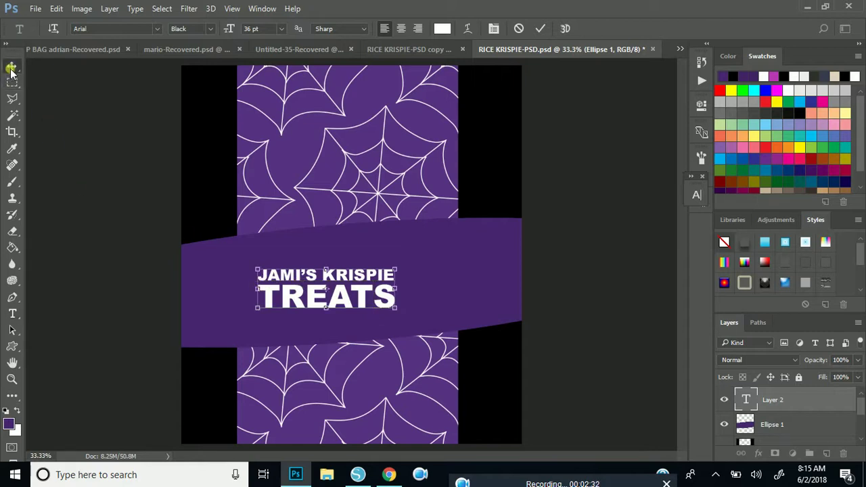
Step: Give the title layer a 16 px black outside Stroke and a smooth Inner Bevel effect with 100% depth and 29 px size
click(758, 451)
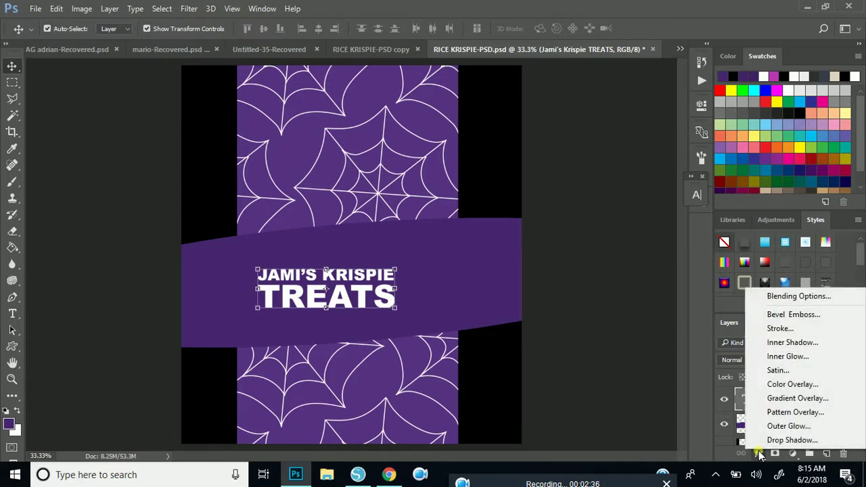
click(776, 330)
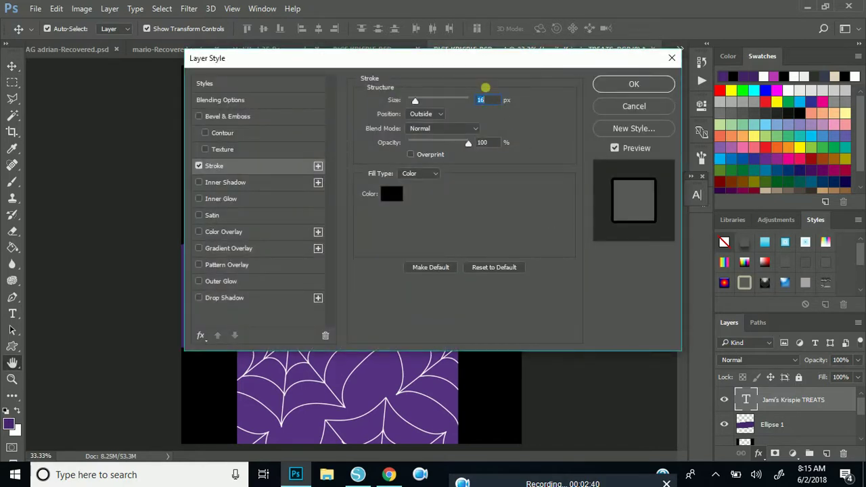
drag(471, 71, 711, 62)
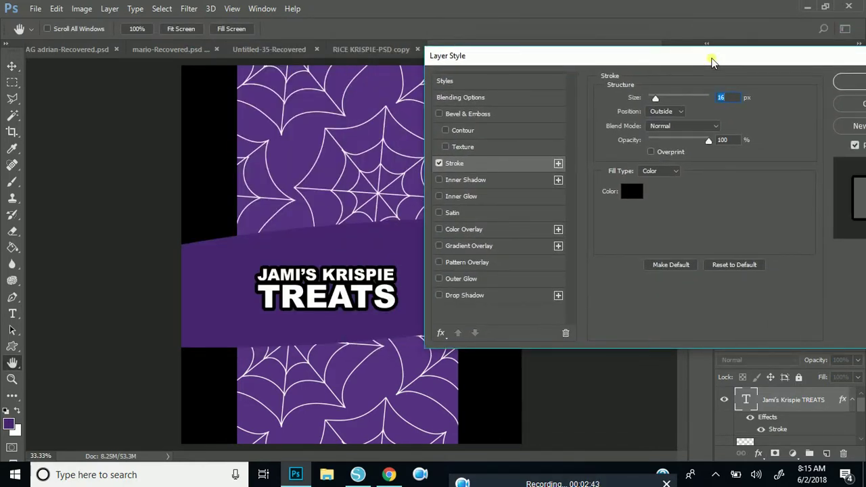
click(451, 117)
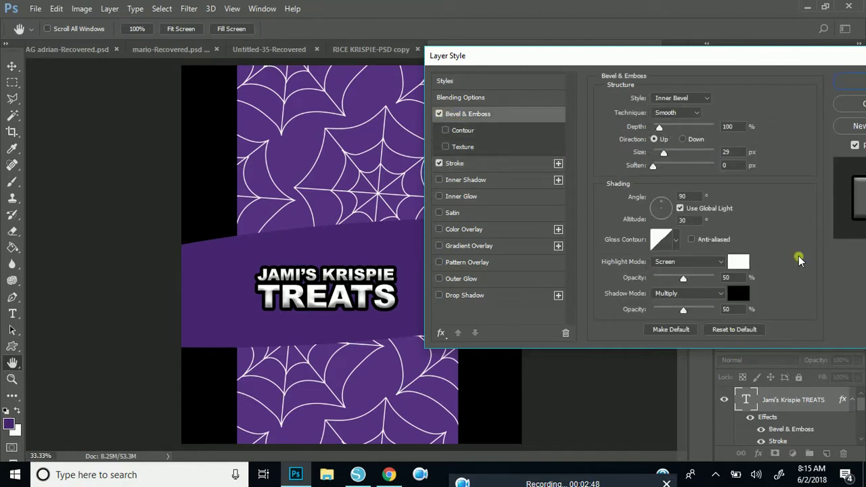
click(851, 81)
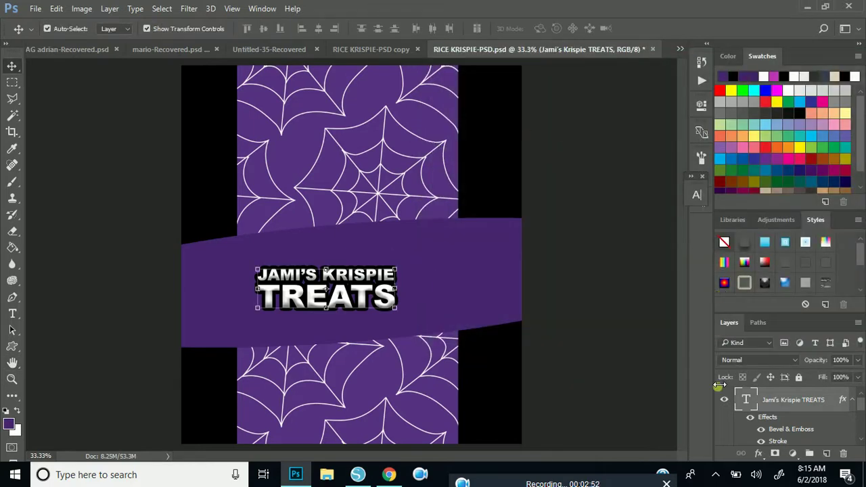
Step: Warp the title text with a horizontal Arc style at +13% bend
double_click(750, 403)
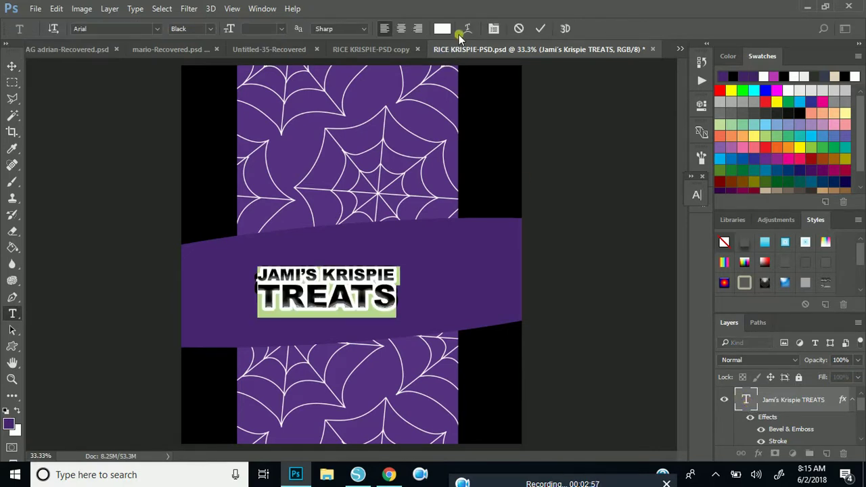
click(467, 32)
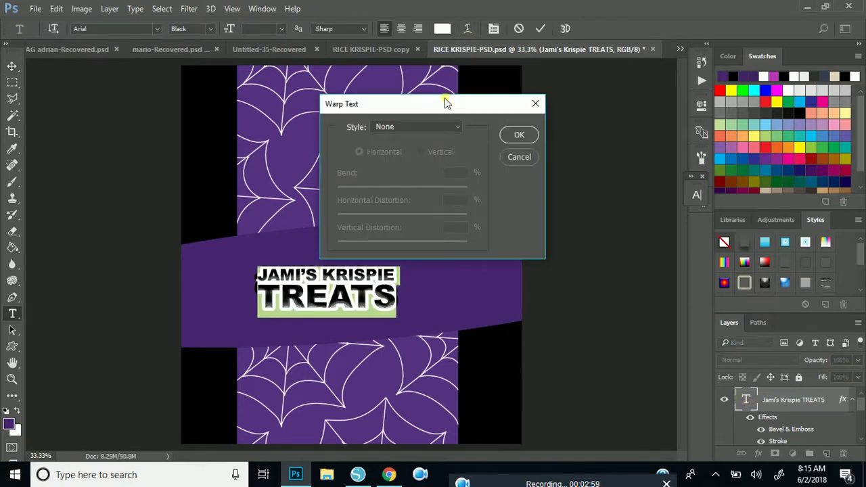
click(443, 127)
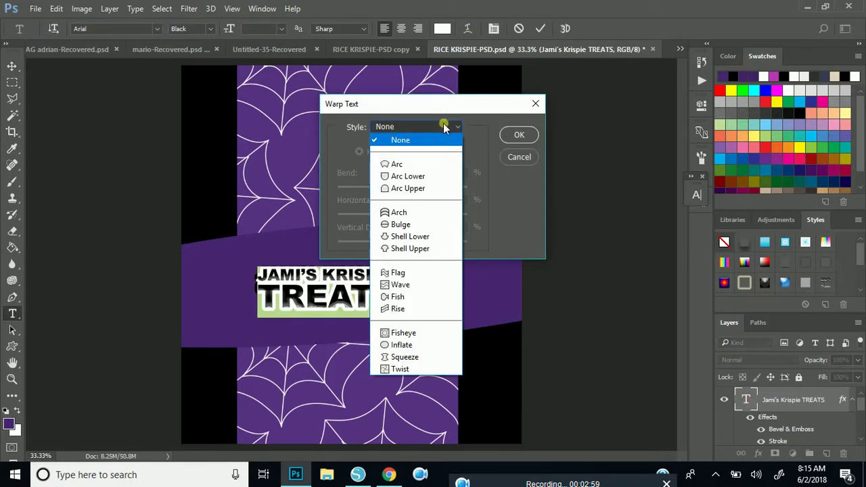
click(444, 164)
drag(434, 193, 413, 196)
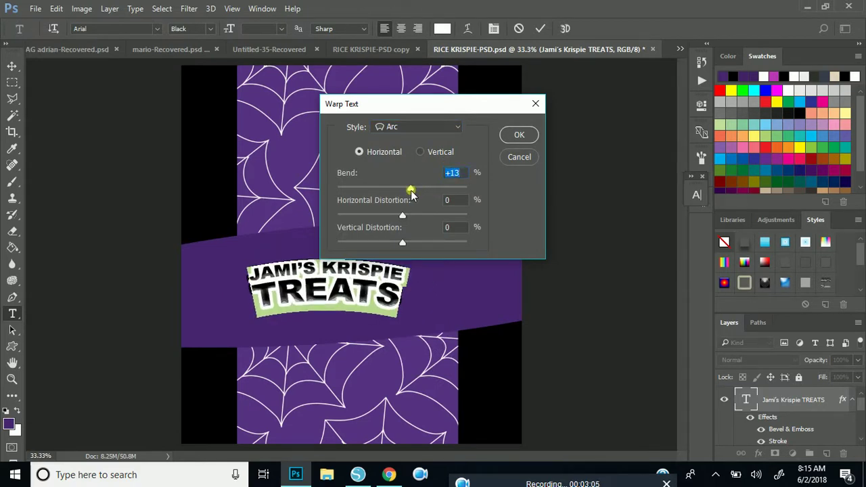
key(Return)
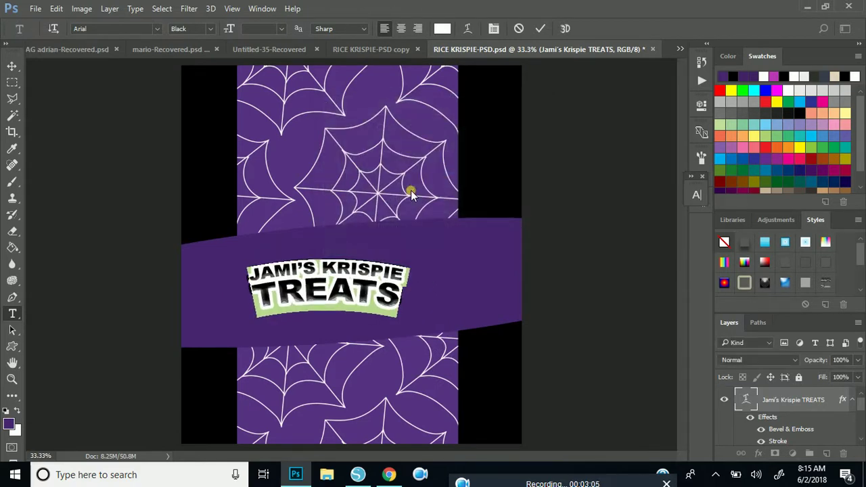
Step: Move the title toward the left part of the purple band and rotate it about 15.6° counterclockwise
click(10, 76)
click(11, 66)
drag(375, 289, 345, 278)
drag(382, 249, 363, 218)
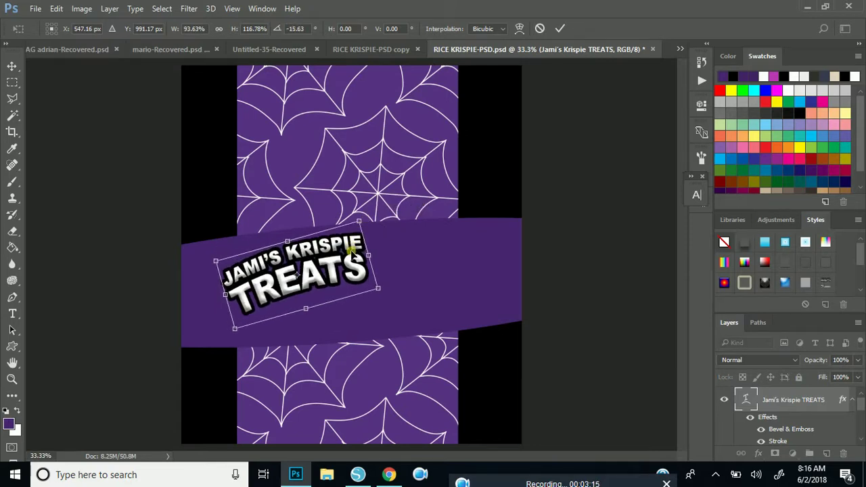
drag(350, 249, 352, 257)
key(Return)
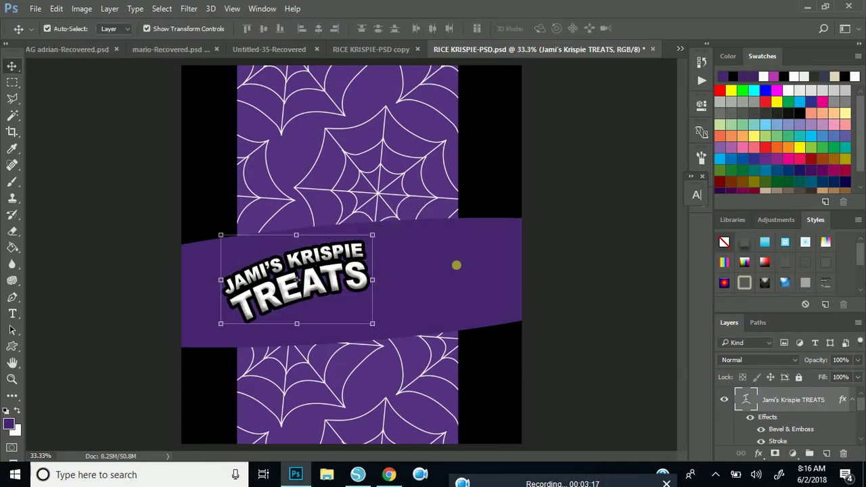
click(618, 309)
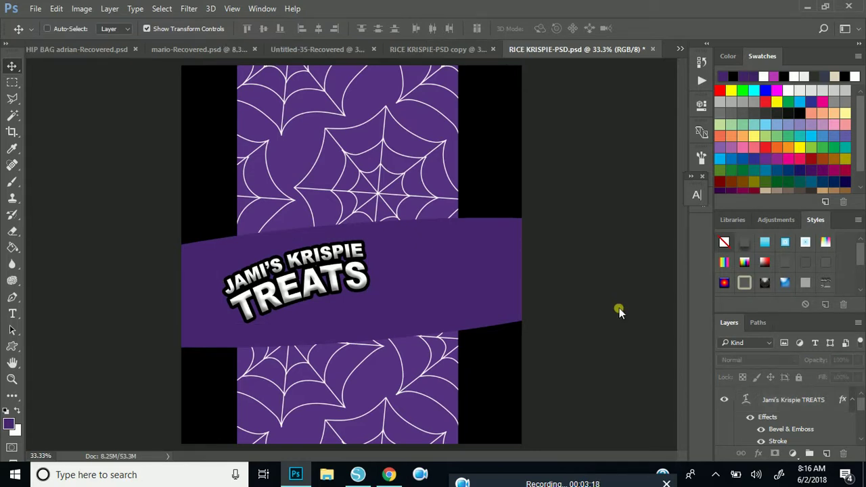
Step: Open the Vampirina2 image, float it, copy its character artwork into RICE KRISPIE-PSD.psd, and close the source image
key(ctrl+o)
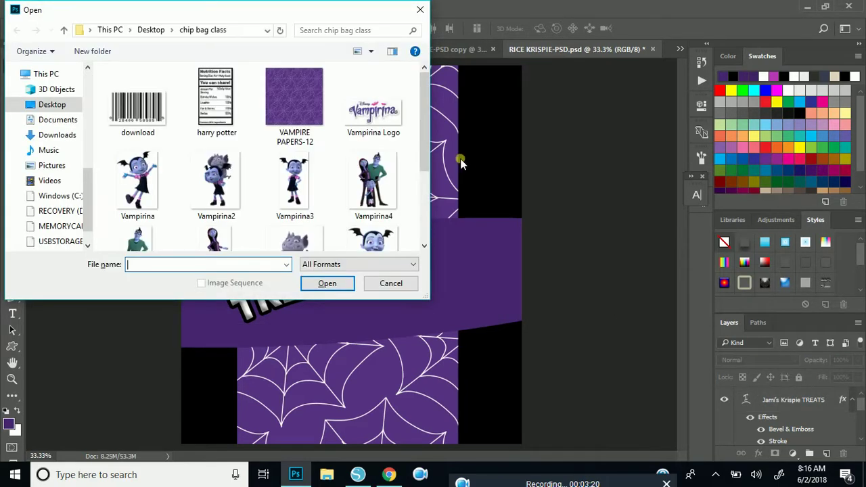
double_click(206, 193)
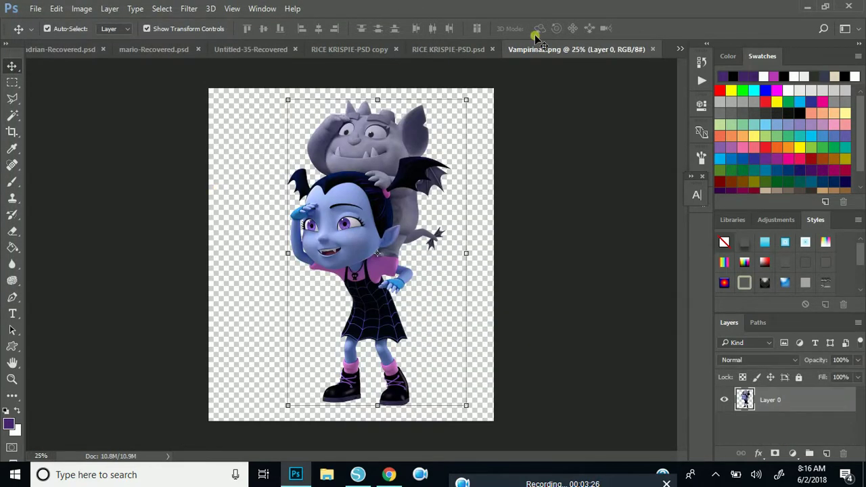
drag(585, 56, 575, 150)
drag(606, 216, 355, 291)
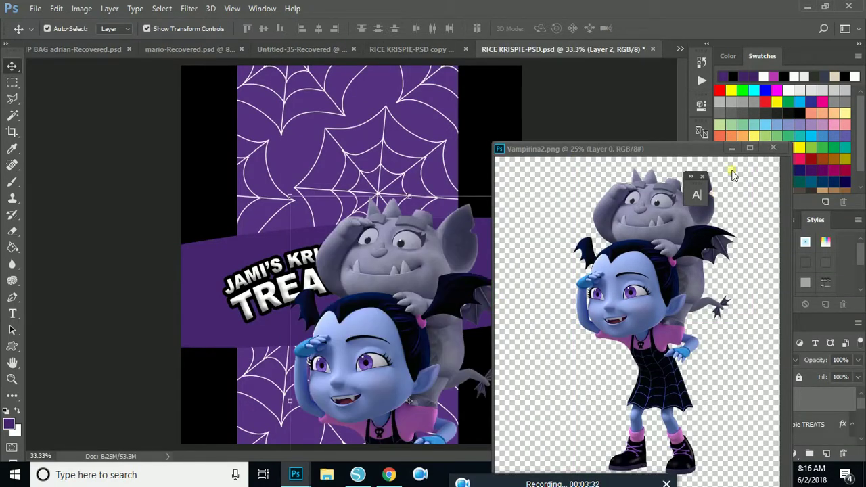
click(773, 147)
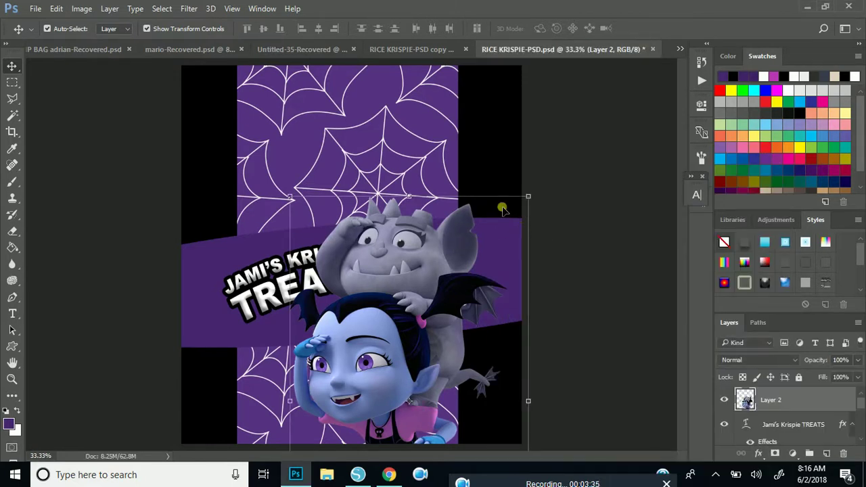
Step: Scale the character artwork to about 53.5% and place it just right of the title, overlapping the purple band
click(528, 196)
drag(436, 306, 396, 370)
drag(369, 429, 437, 252)
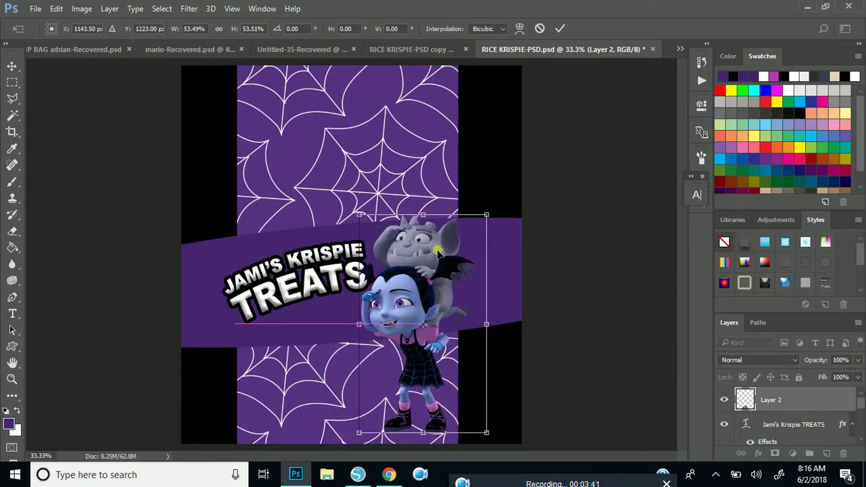
key(Return)
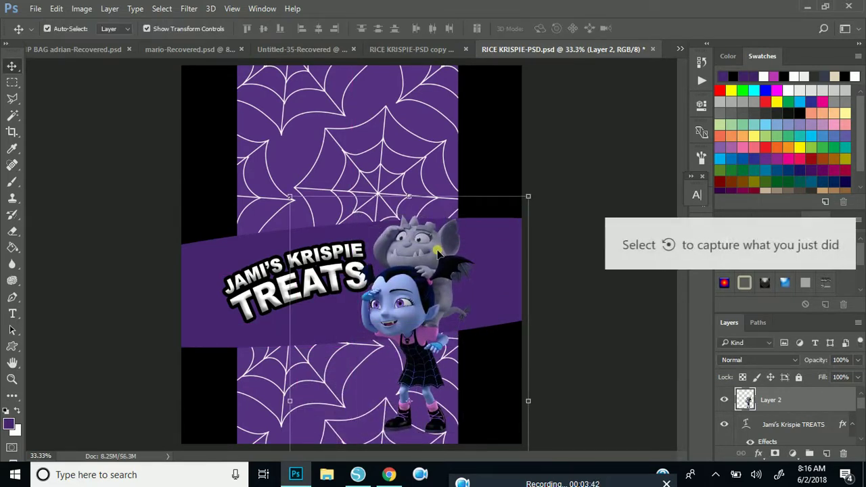
click(637, 369)
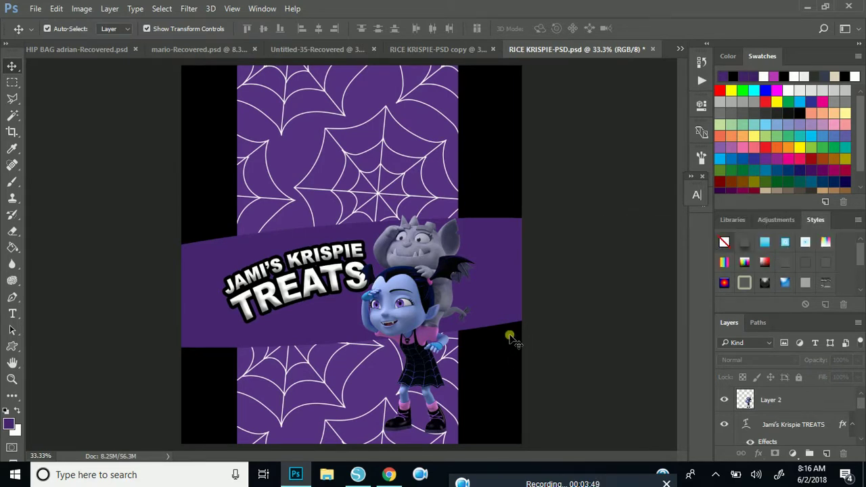
Step: Load the purple band's pixels from Ellipse 1 as a selection and invert it to cover everything outside the band
click(769, 403)
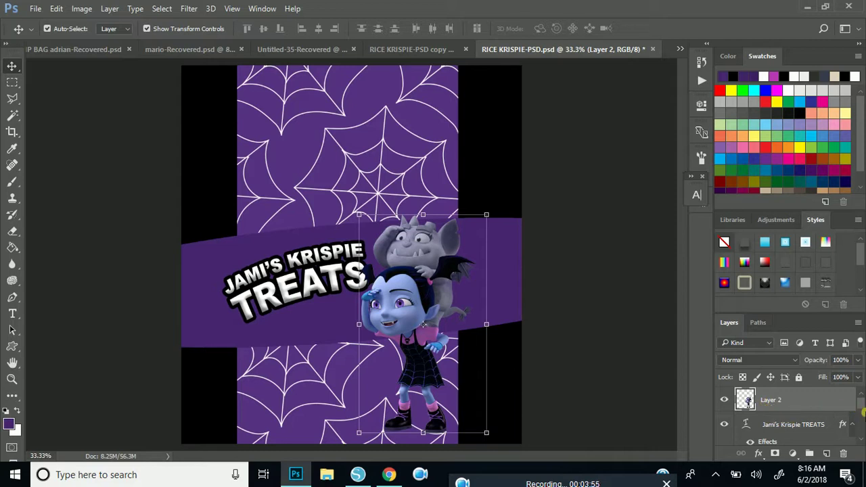
click(202, 328)
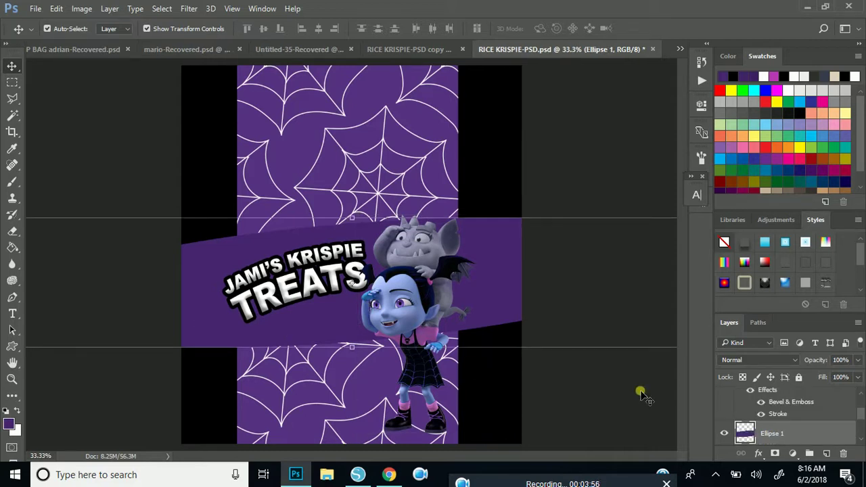
right_click(744, 438)
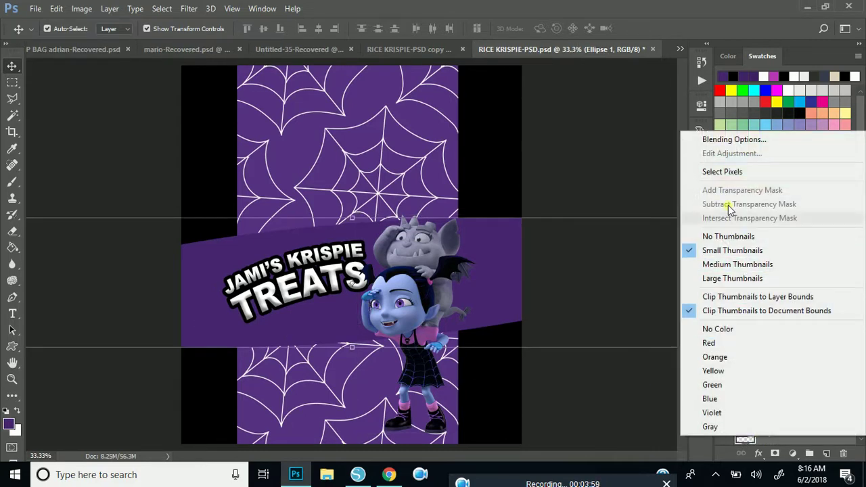
click(733, 171)
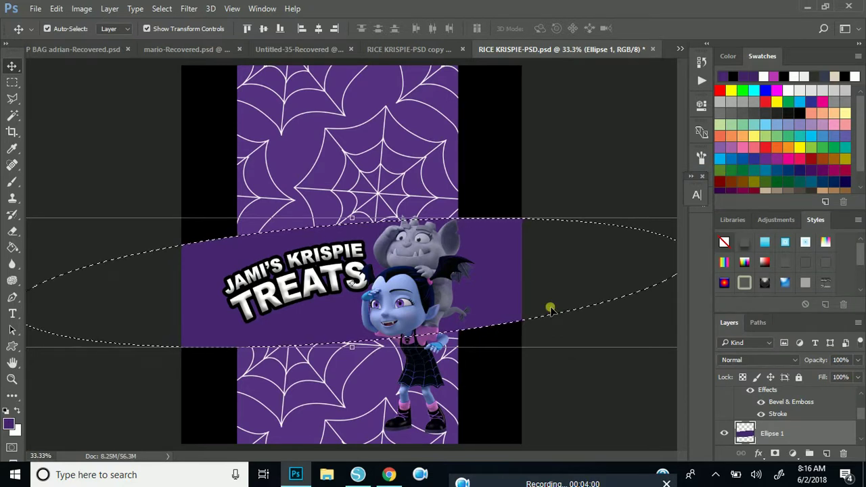
click(171, 8)
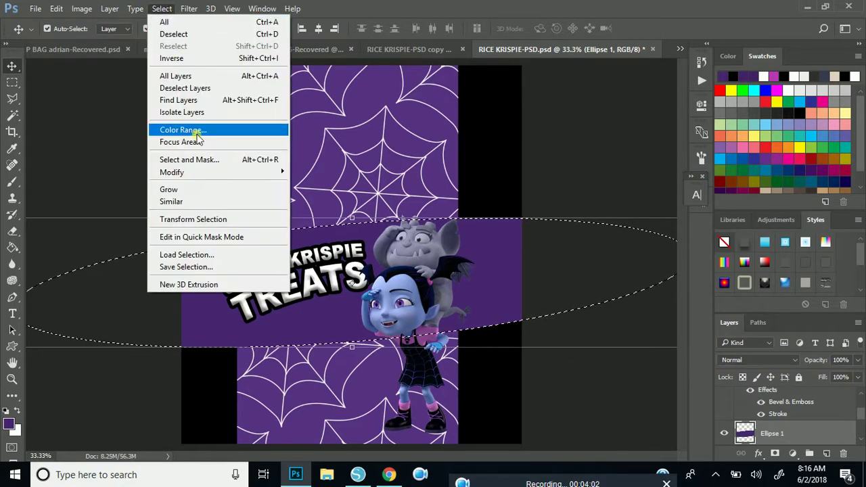
click(187, 56)
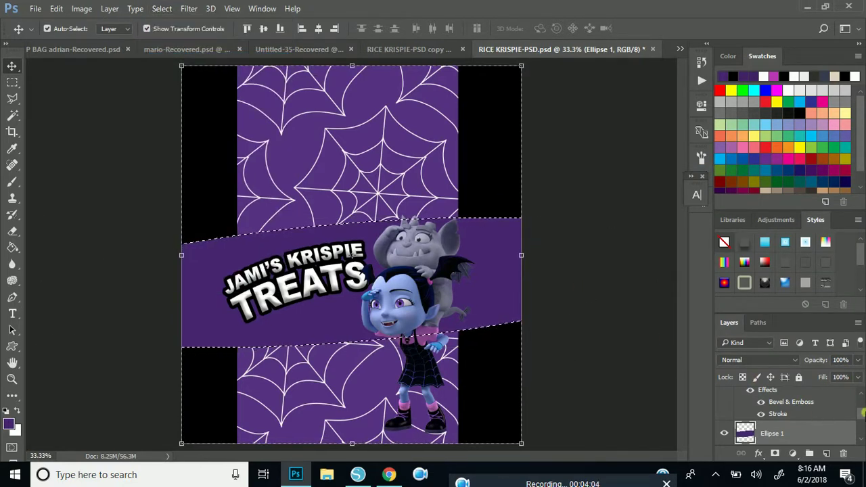
Step: Erase the part of the character artwork on Layer 2 that extends below the purple band, and clear the selection
drag(860, 413, 860, 399)
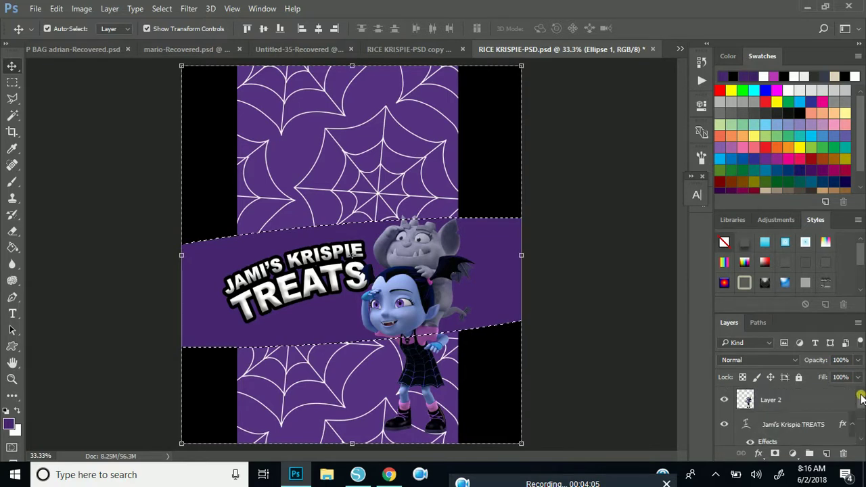
click(772, 396)
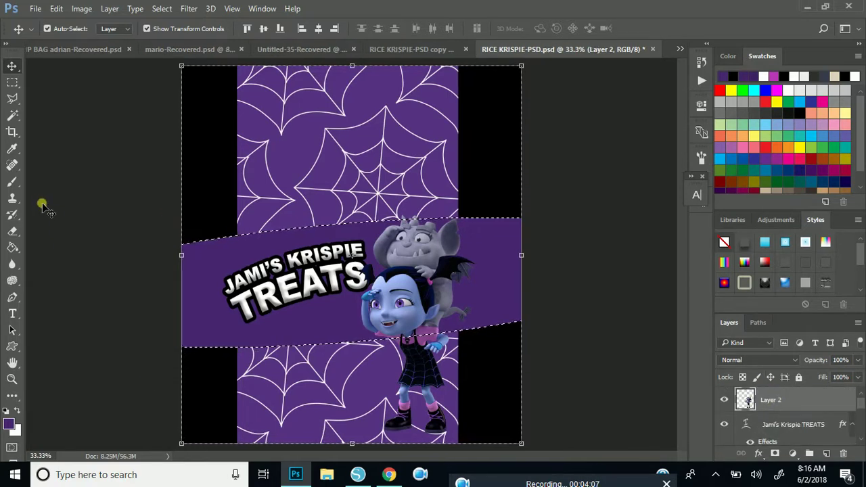
click(12, 231)
mouse_move(380, 371)
mouse_down()
mouse_move(535, 358)
mouse_move(281, 461)
mouse_move(433, 433)
mouse_up()
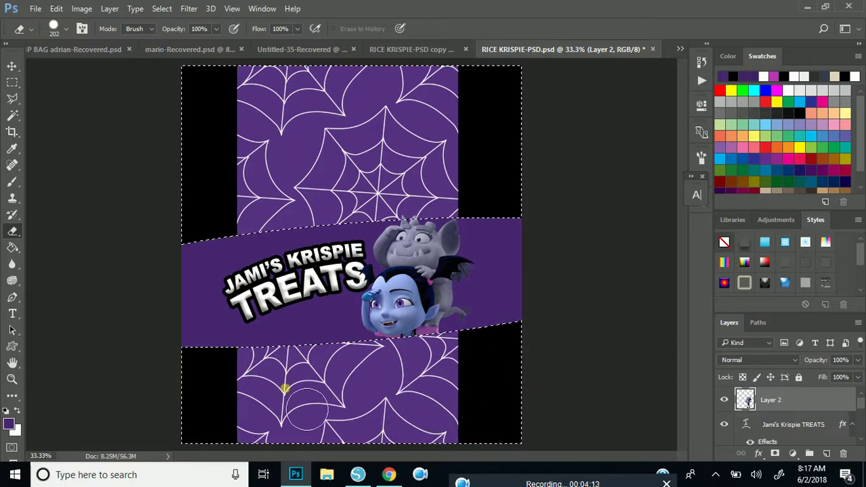
key(ctrl+d)
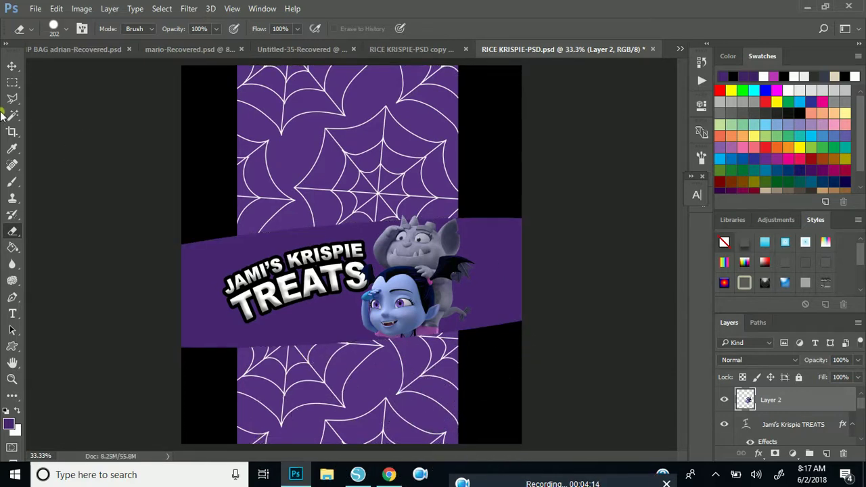
click(14, 66)
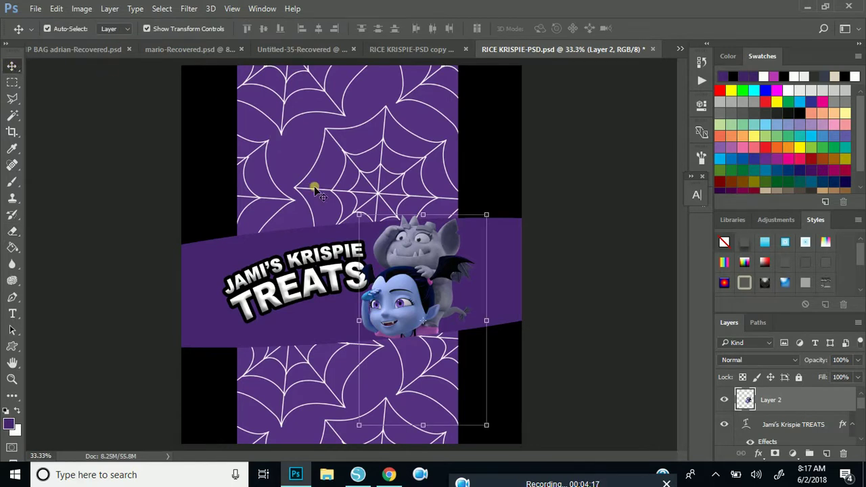
Step: Merge all visible layers of the wrapper design into a single Background layer
click(572, 356)
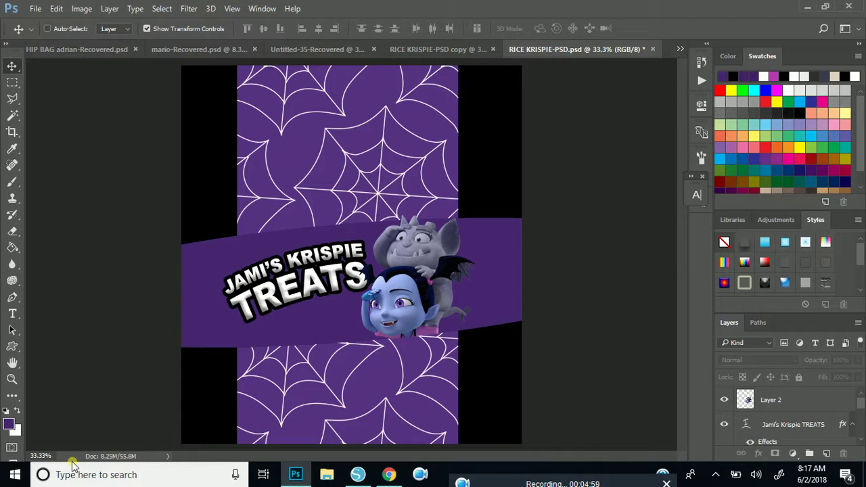
key(ctrl)
key(ctrl+shift+e)
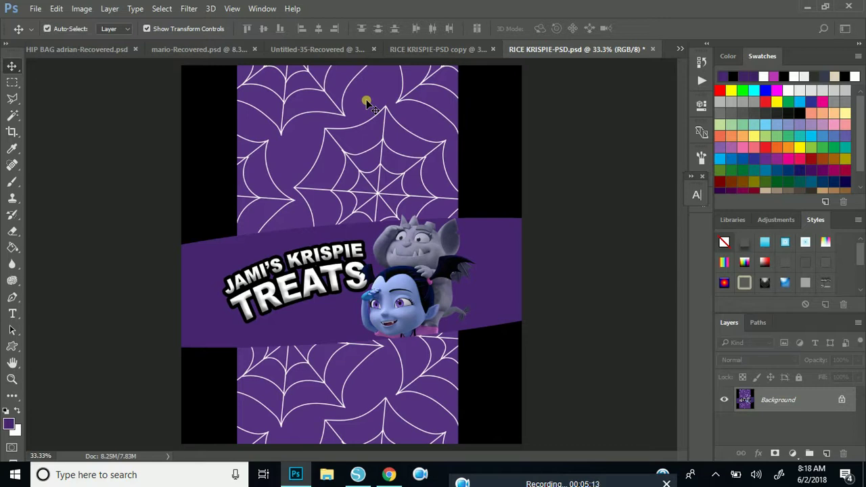
Step: Create a new portrait Letter document, 8.5 x 11 inches at 300 pixels/inch, RGB Color with a white background
click(35, 9)
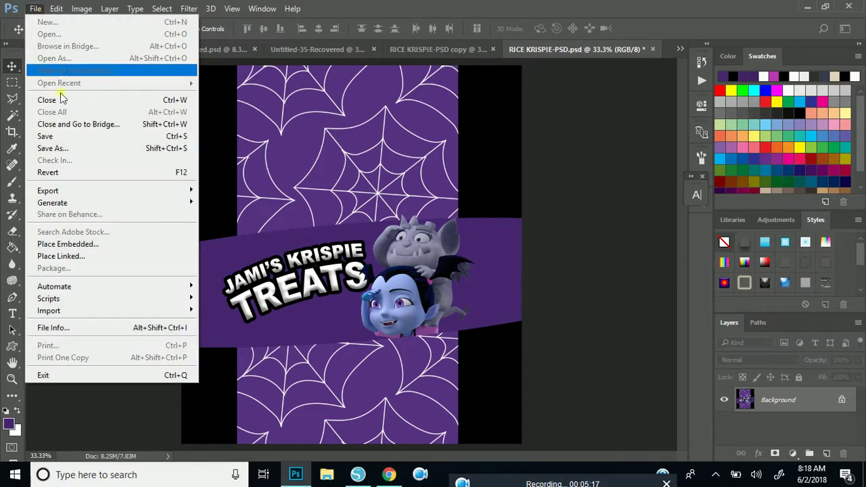
click(65, 25)
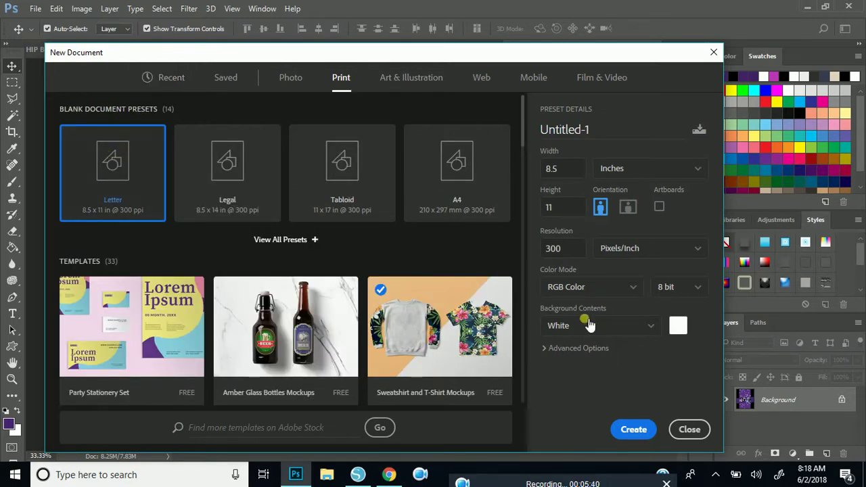
click(633, 431)
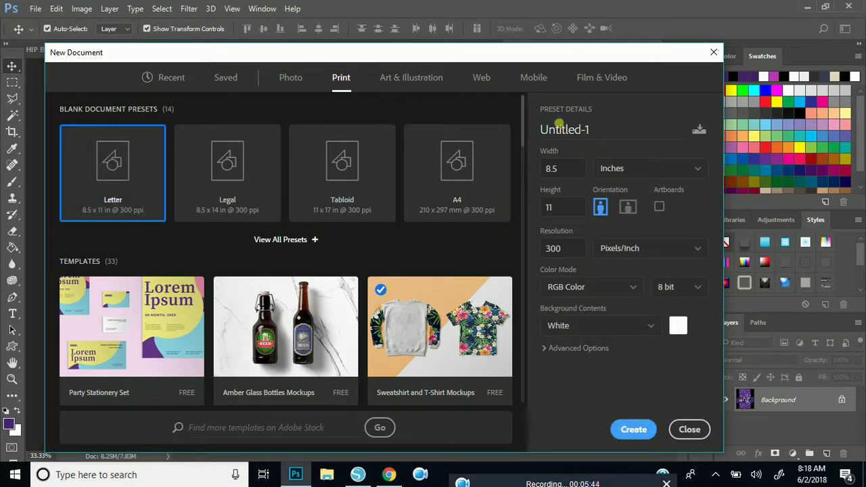
click(635, 431)
key(Escape)
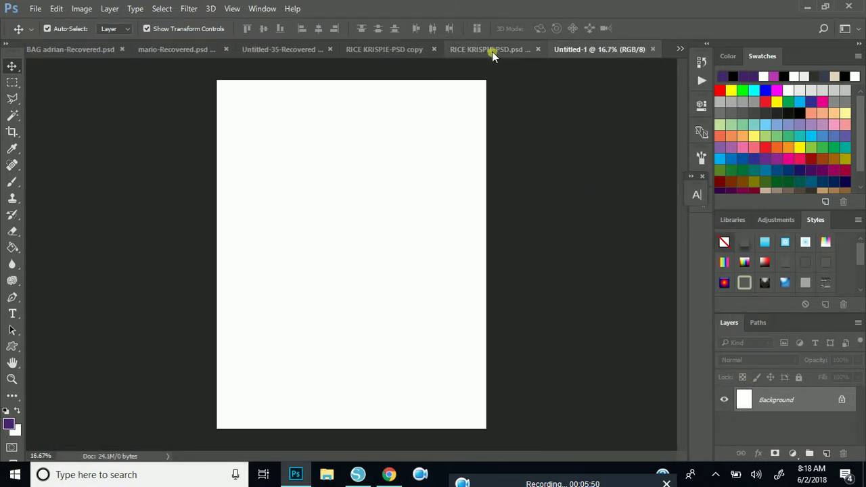
Step: Float RICE KRISPIE-PSD.psd, copy its merged wrapper into the new Letter document, and close the source without saving changes
drag(491, 51, 496, 131)
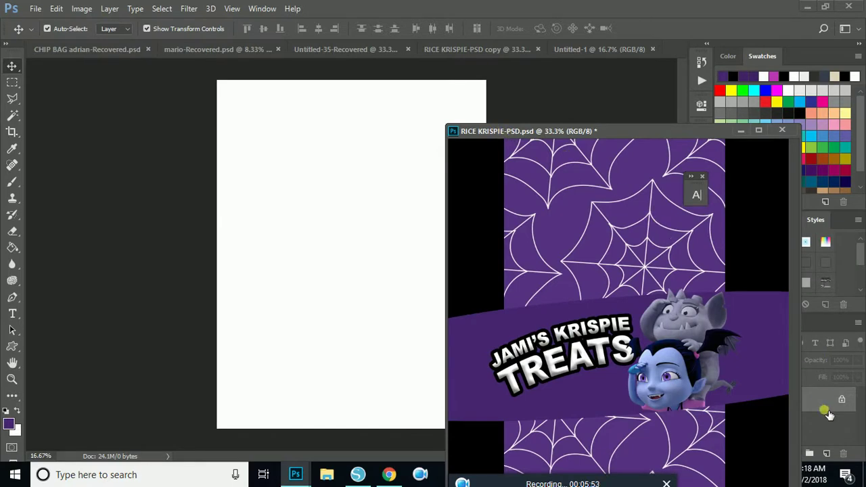
drag(828, 414, 399, 232)
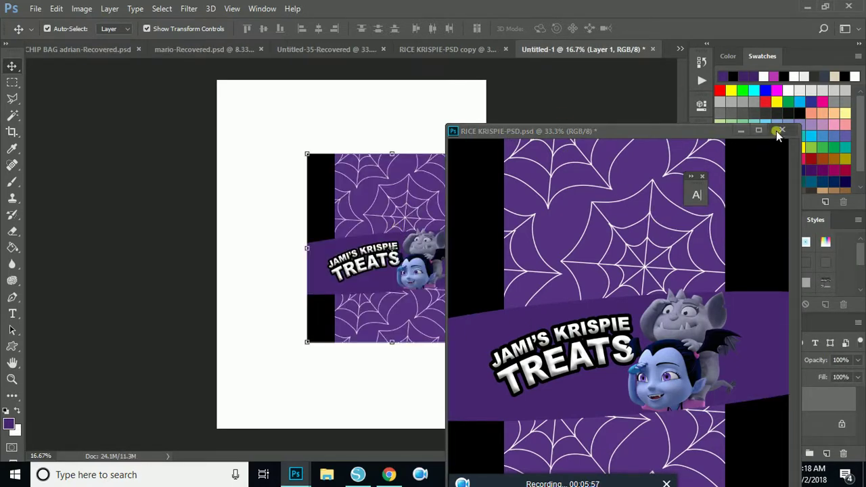
click(779, 131)
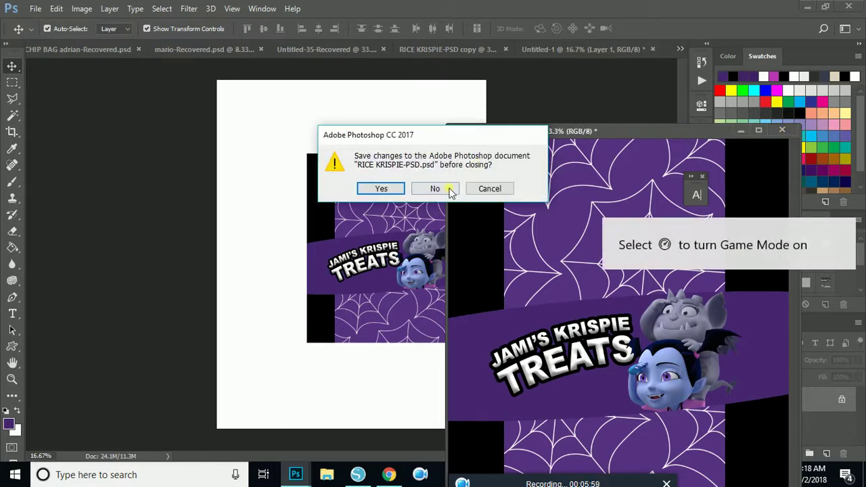
click(435, 189)
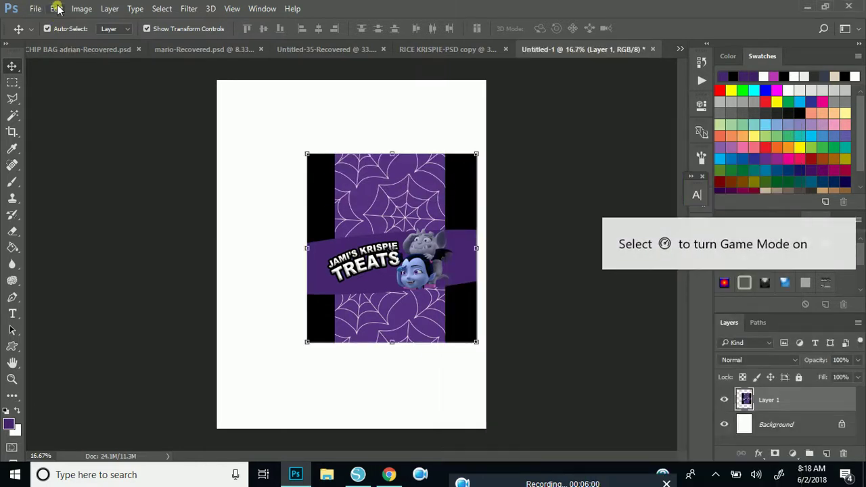
Step: Rotate the wrapper 90° clockwise and center it horizontally near the top edge of the white page
click(57, 8)
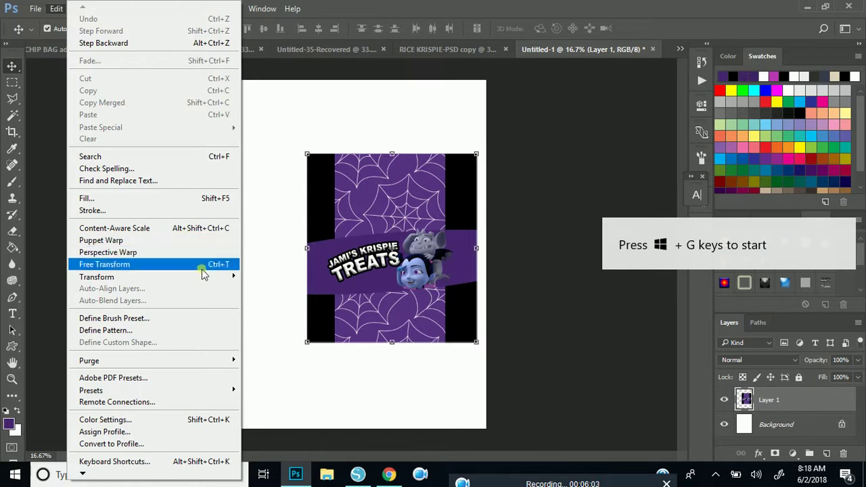
mouse_move(216, 276)
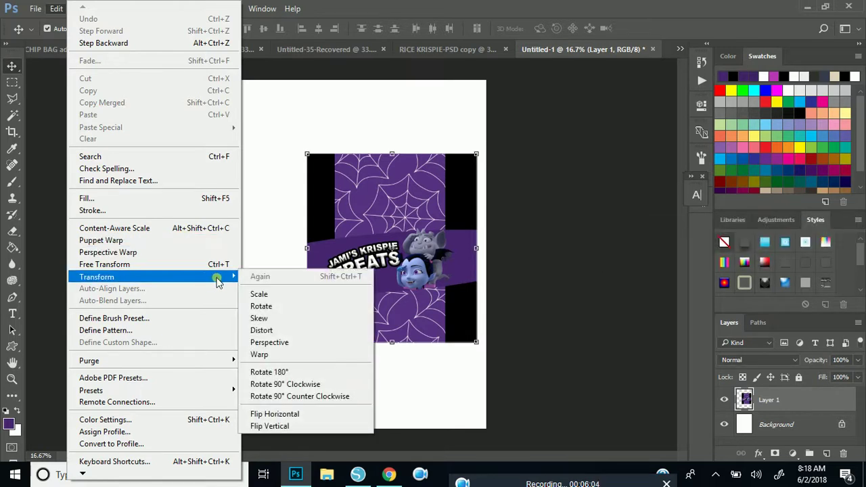
click(321, 384)
drag(429, 292, 394, 208)
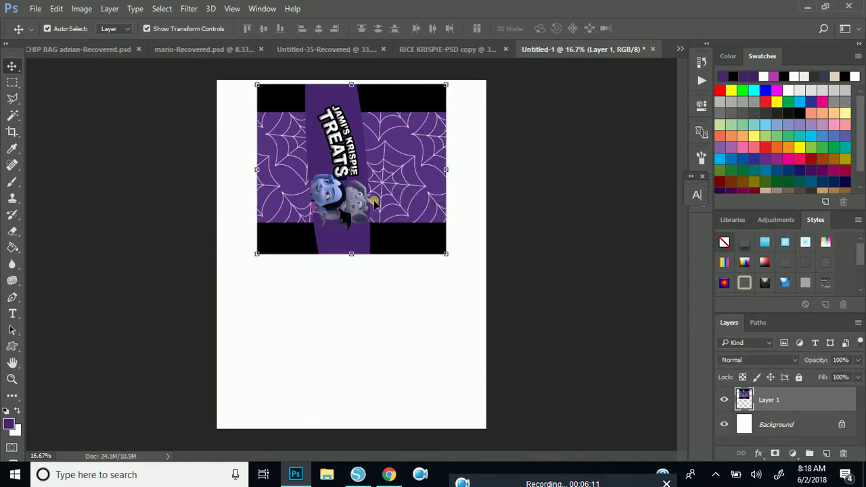
Step: Duplicate the wrapper layer and place the copy directly below the original, aligned with it and touching its lower edge
key(ctrl)
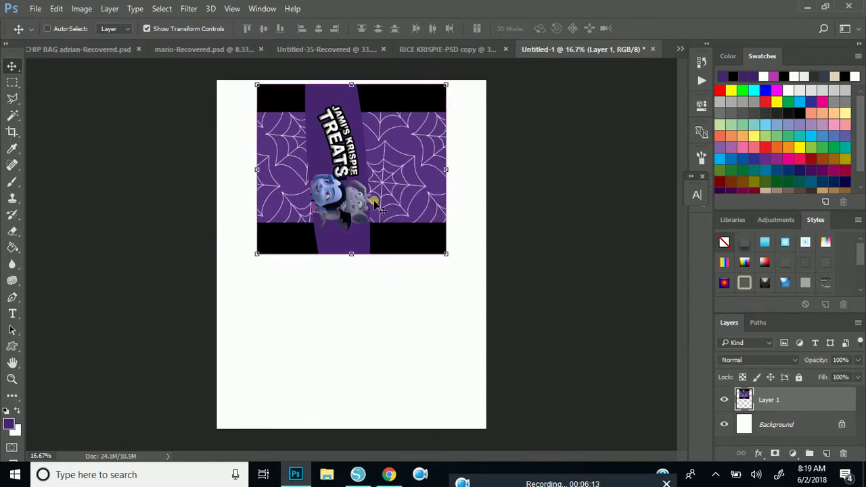
key(ctrl+j)
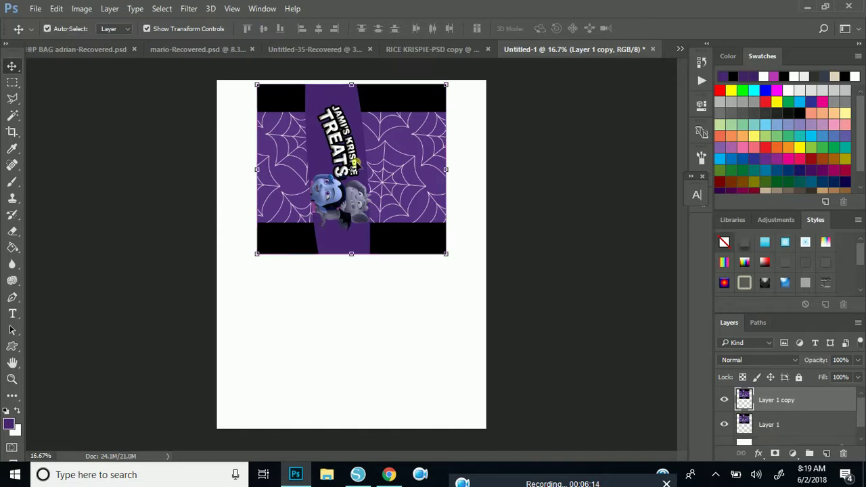
drag(381, 206, 385, 333)
click(473, 338)
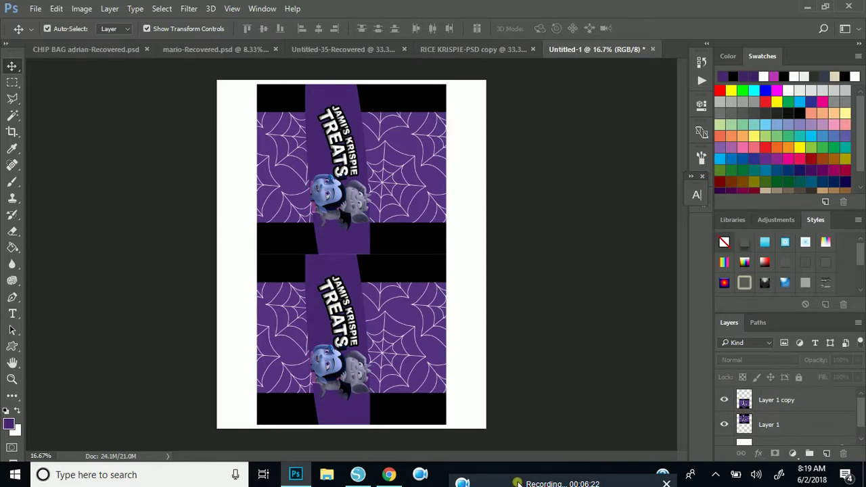
mouse_move(558, 482)
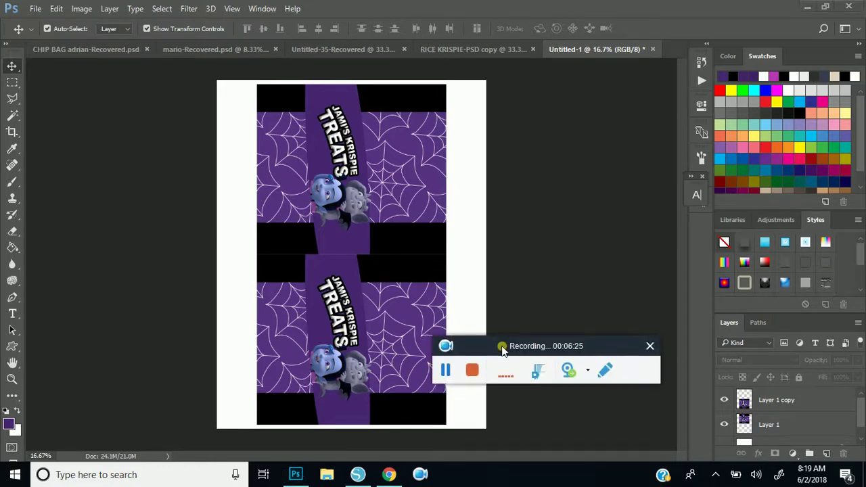